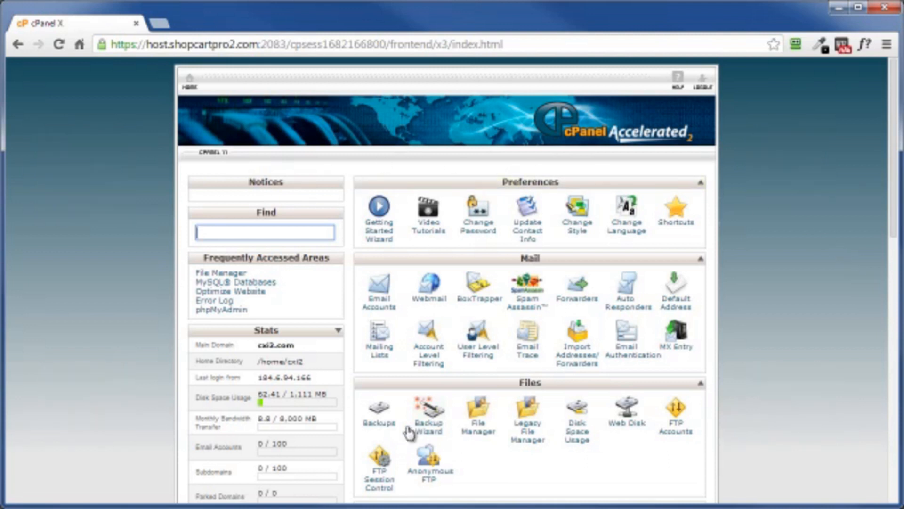
Open Fantastico De Luxe from the hosting control panel and start a new WordPress installation
scroll(829, 289, down, 8)
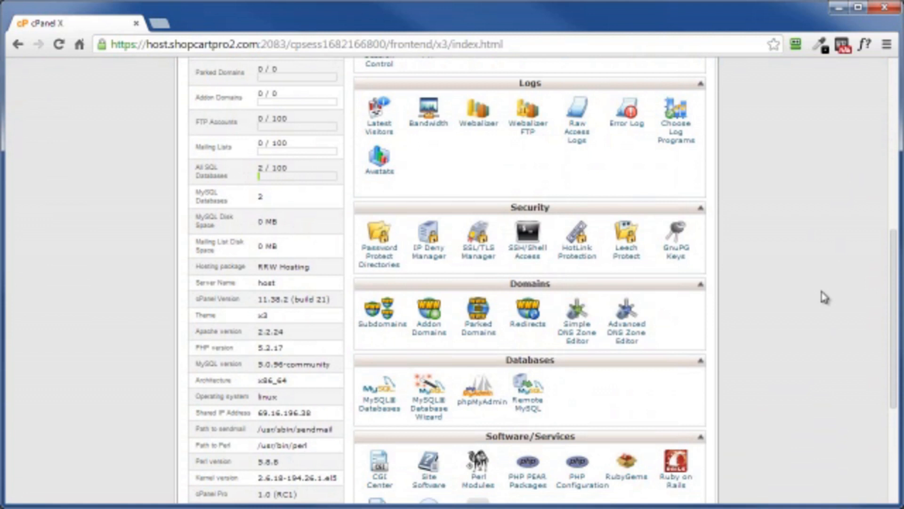
scroll(825, 297, down, 5)
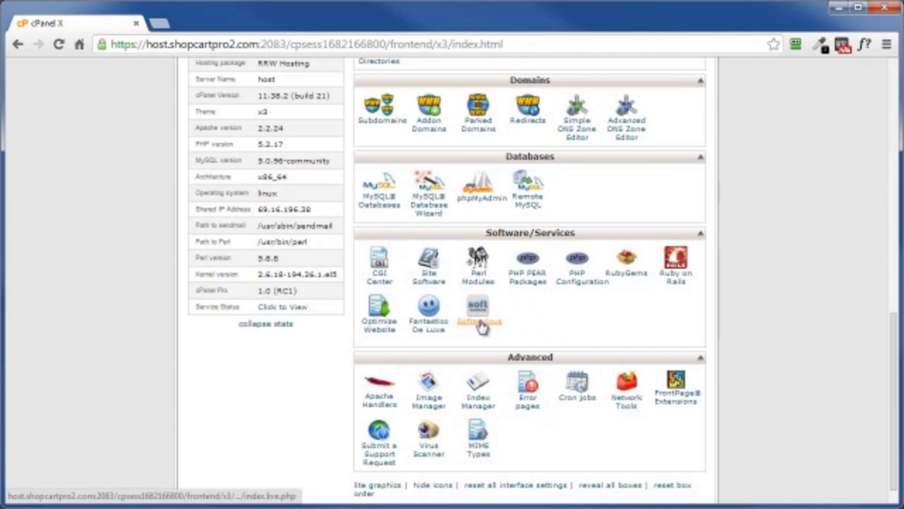
click(429, 327)
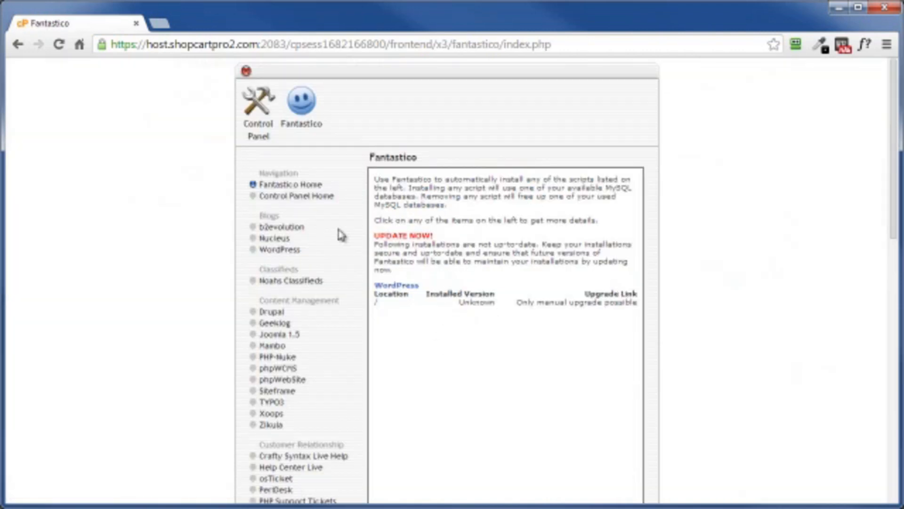
click(270, 252)
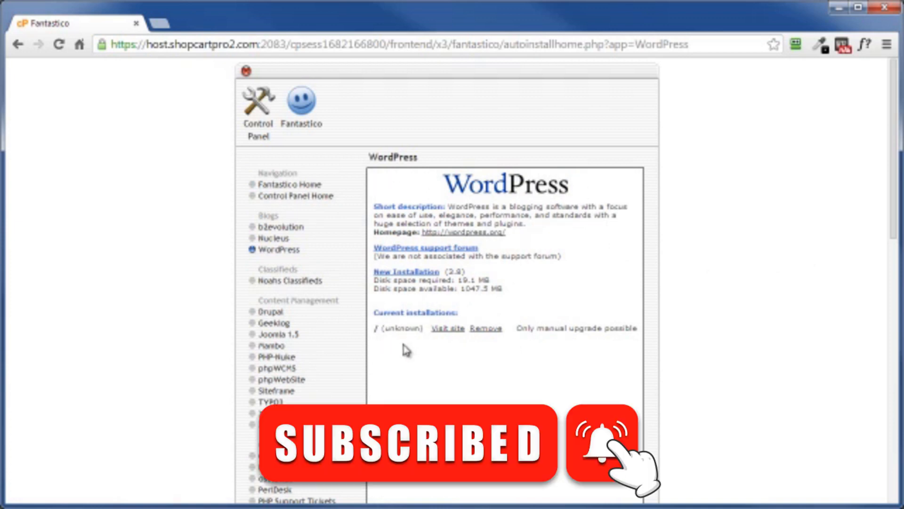
click(399, 275)
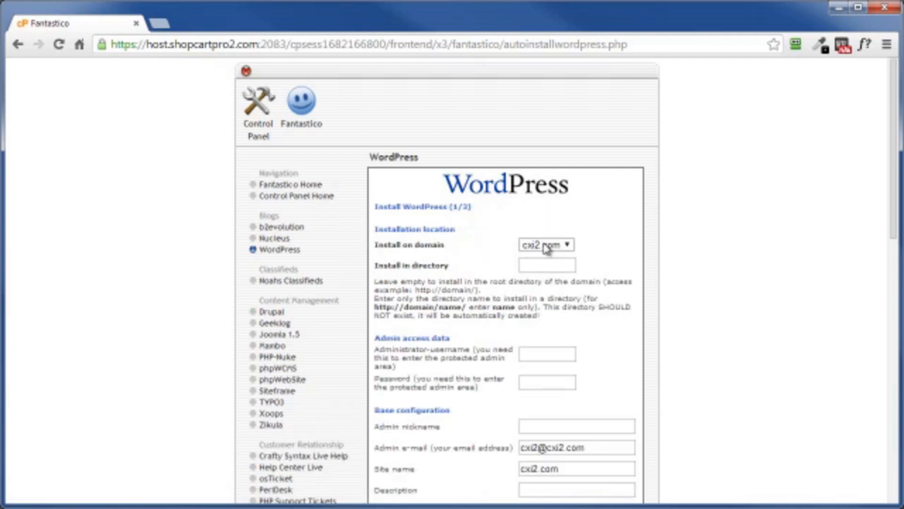
Enter directory dog, the admin username, password and e-mail, nickname Dog Traininer, site name Dog Trainers R Us, and description A Smart Dog is A Good Dog
click(537, 266)
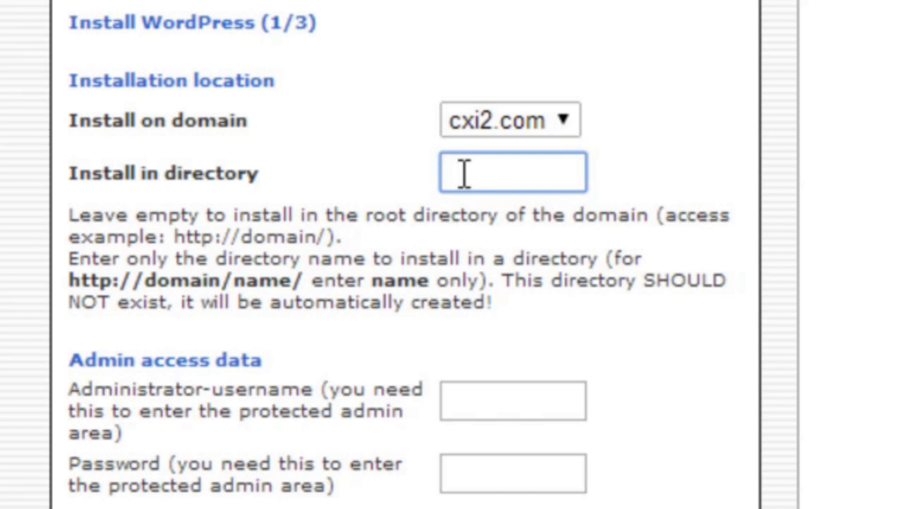
text(dog)
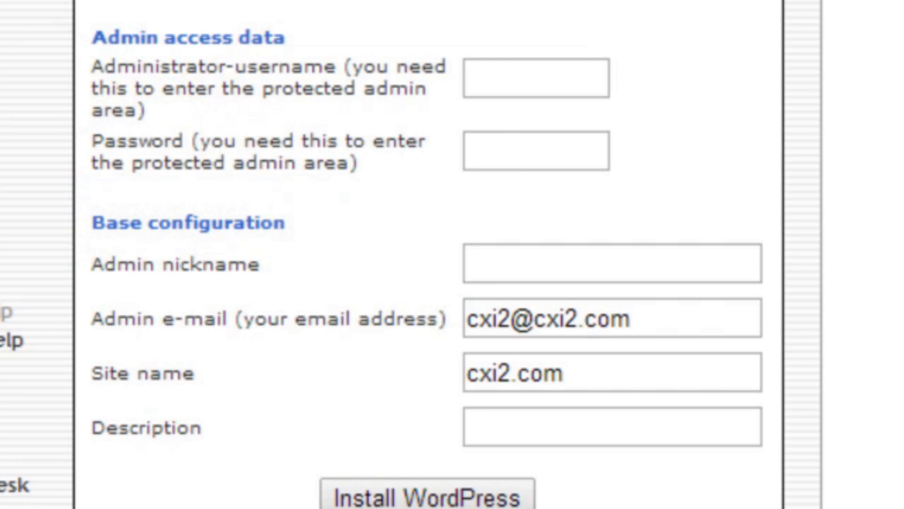
click(530, 77)
text(dgths4)
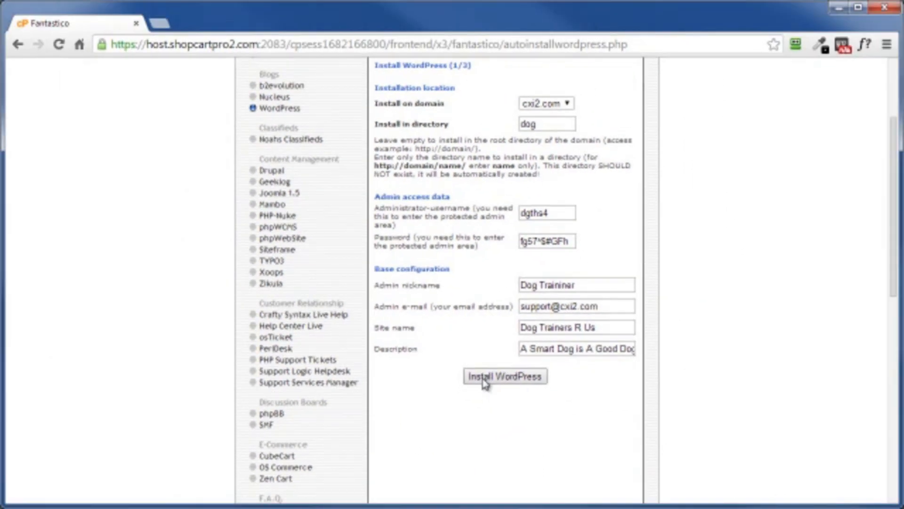
Submit the WordPress installation details and finish the installation
click(485, 382)
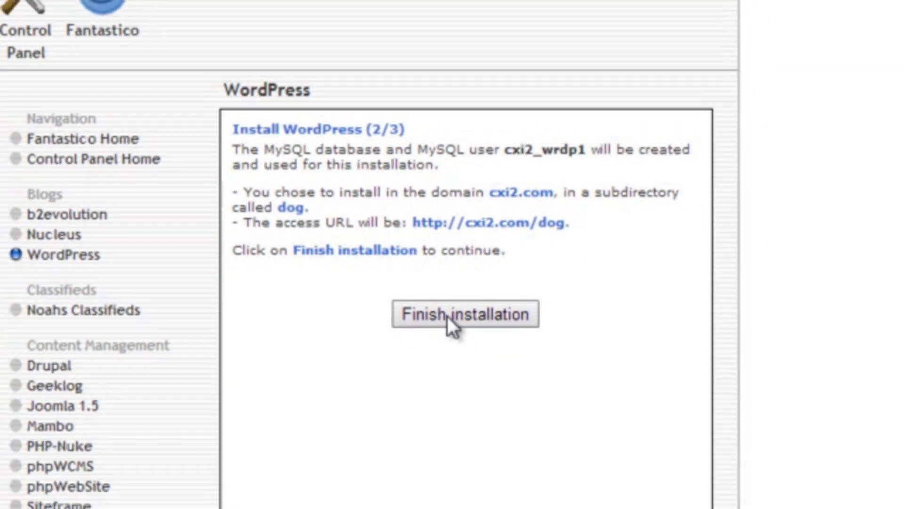
click(450, 315)
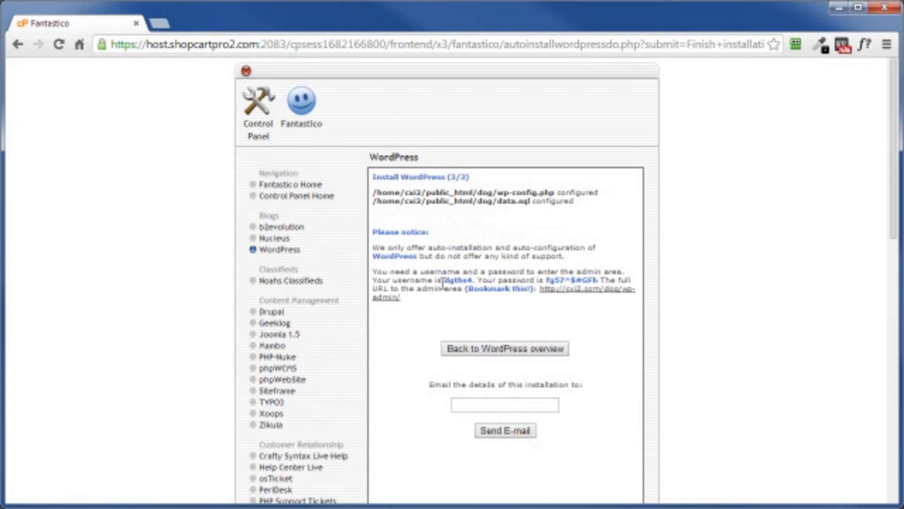
Log in to the new WordPress admin area with the administrator username and password, and visit the public site
click(569, 295)
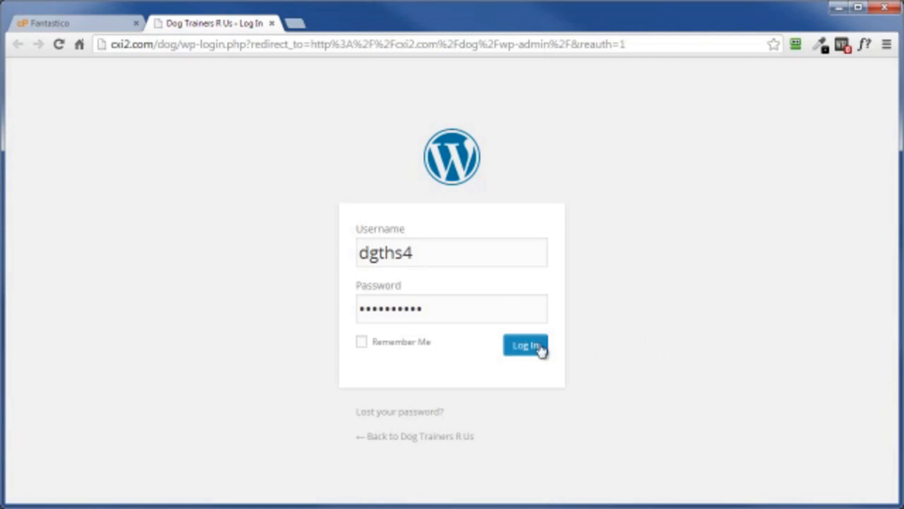
click(531, 352)
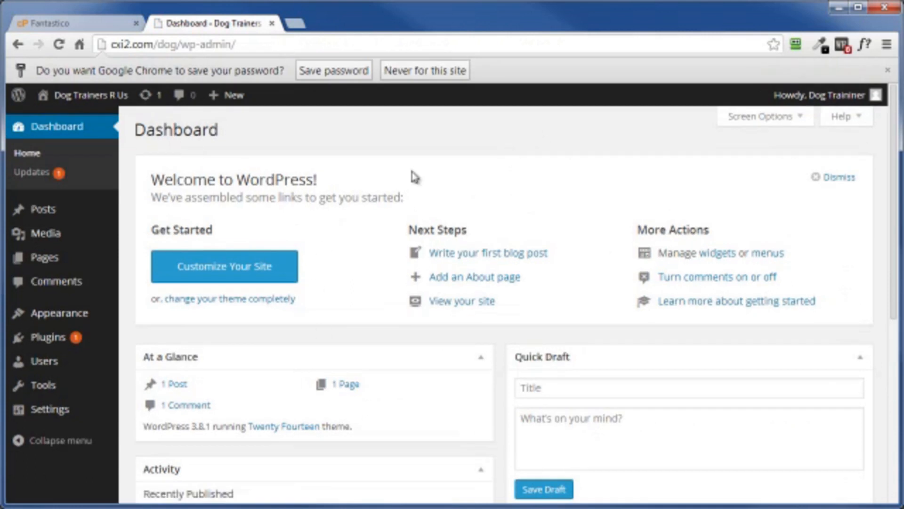
mouse_move(75, 98)
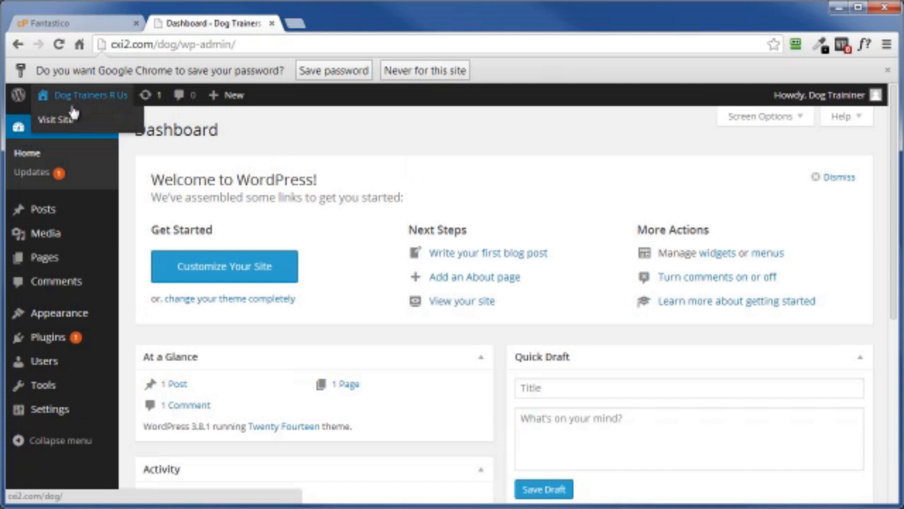
click(54, 120)
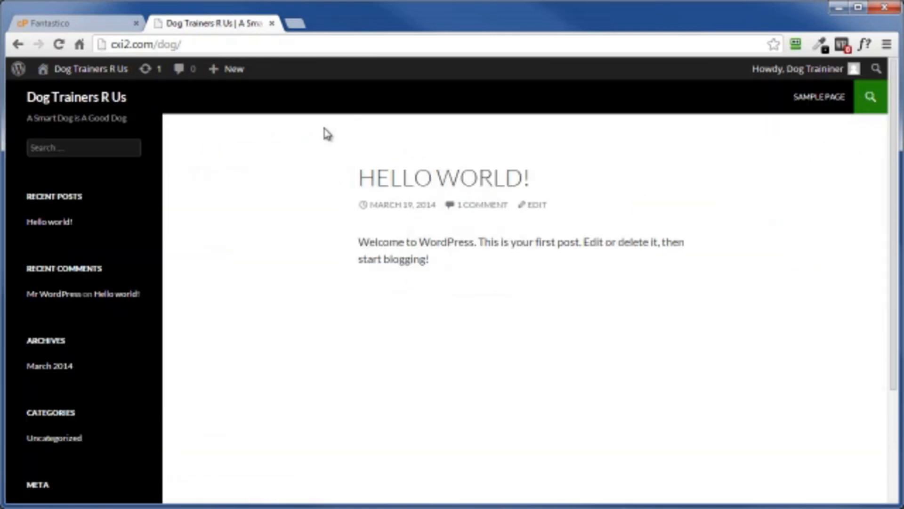
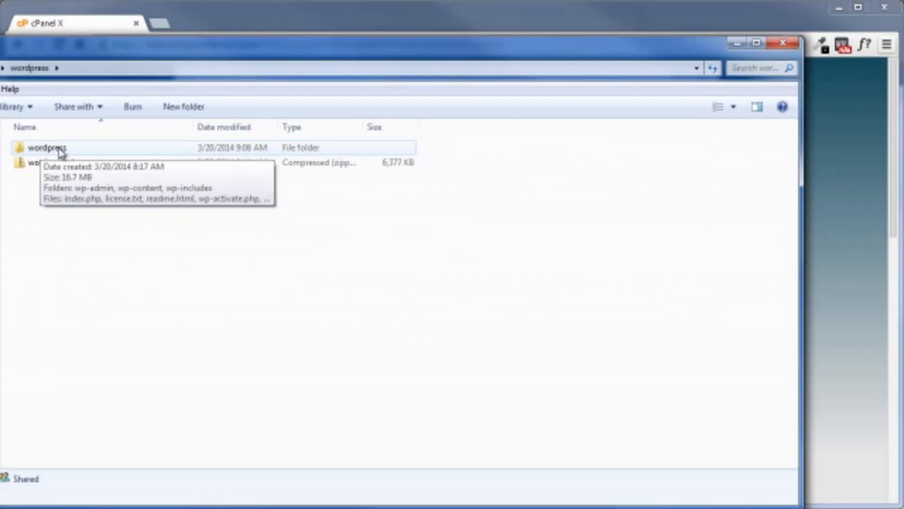
double_click(49, 149)
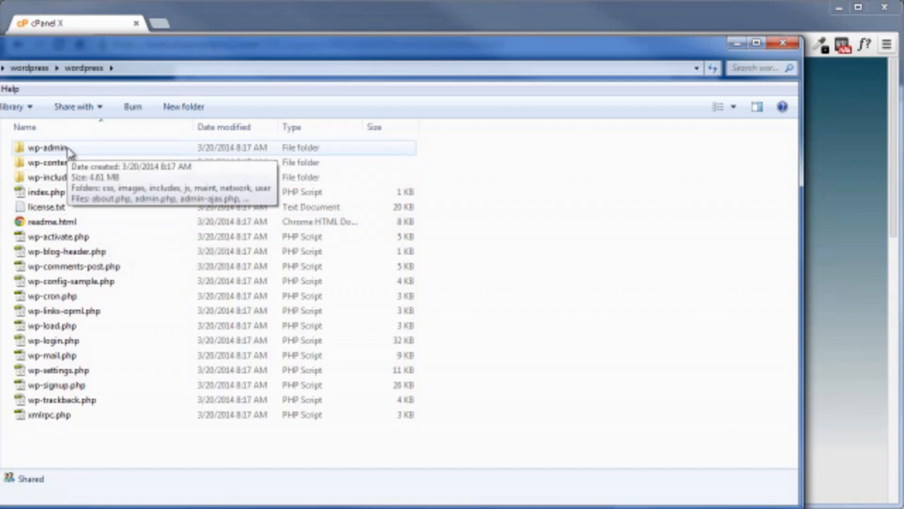
click(29, 68)
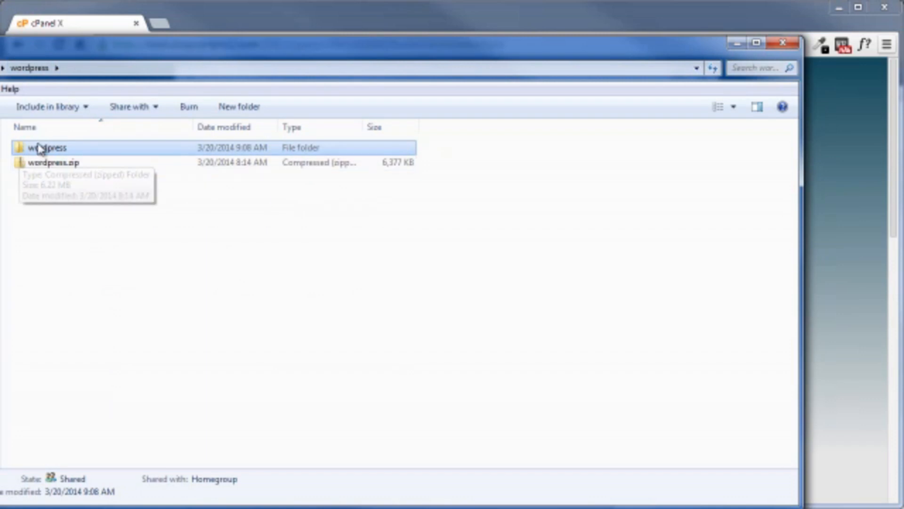
right_click(43, 167)
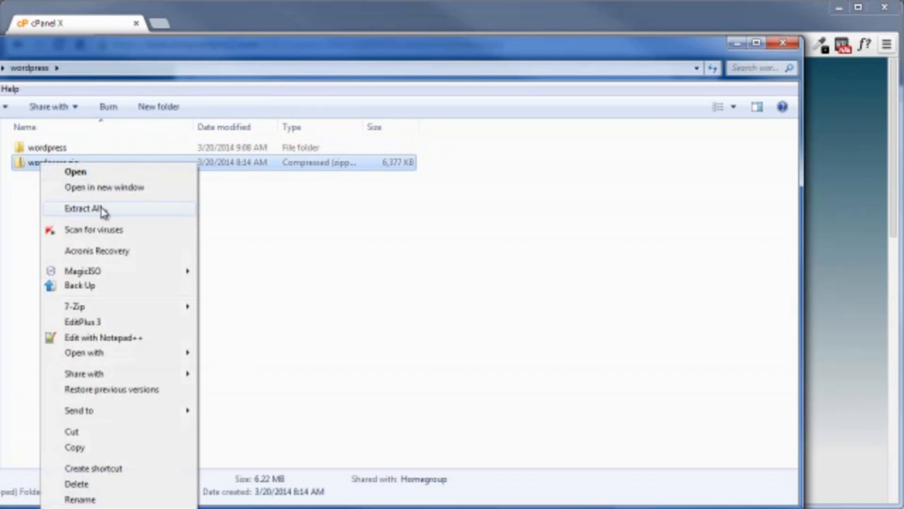
click(84, 208)
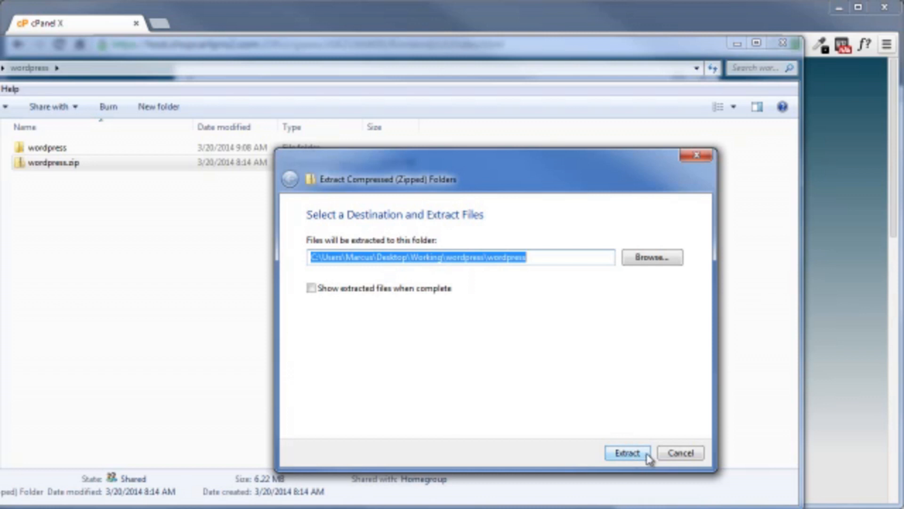
click(683, 455)
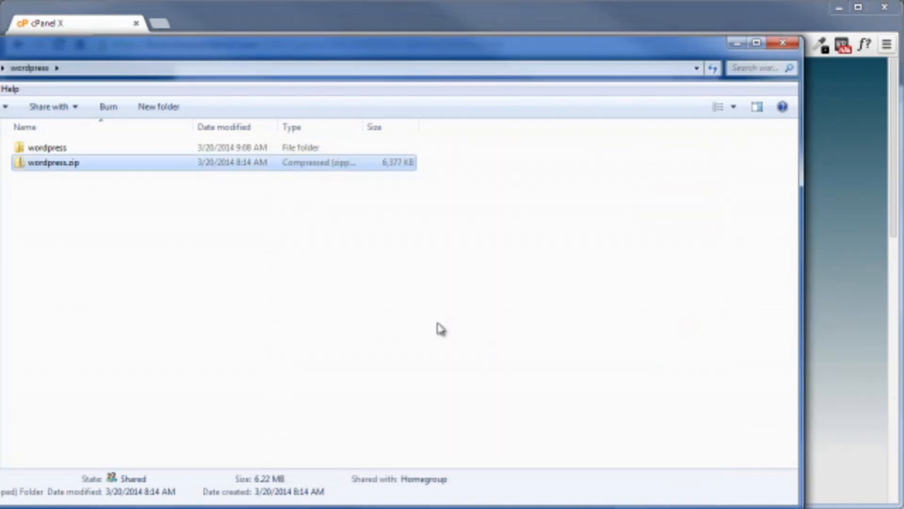
Compress all files and folders inside the extracted wordpress folder into a single zip archive
double_click(42, 149)
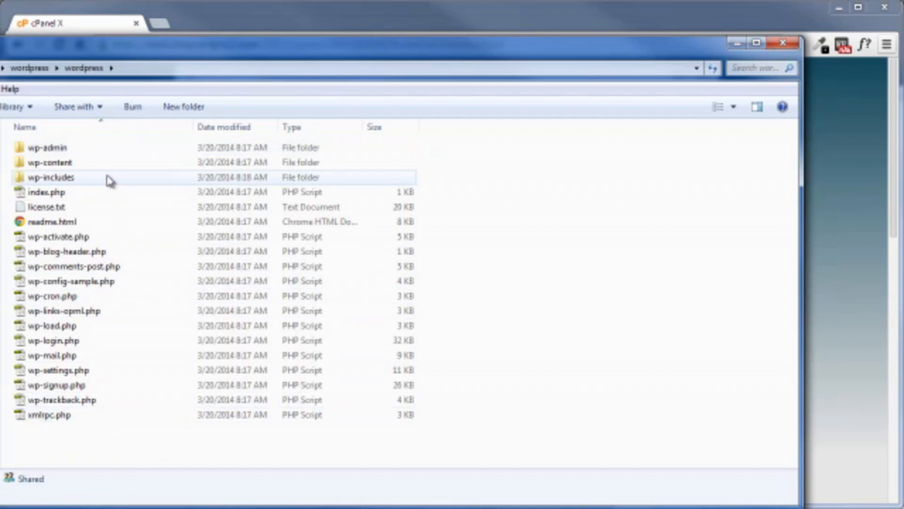
click(65, 150)
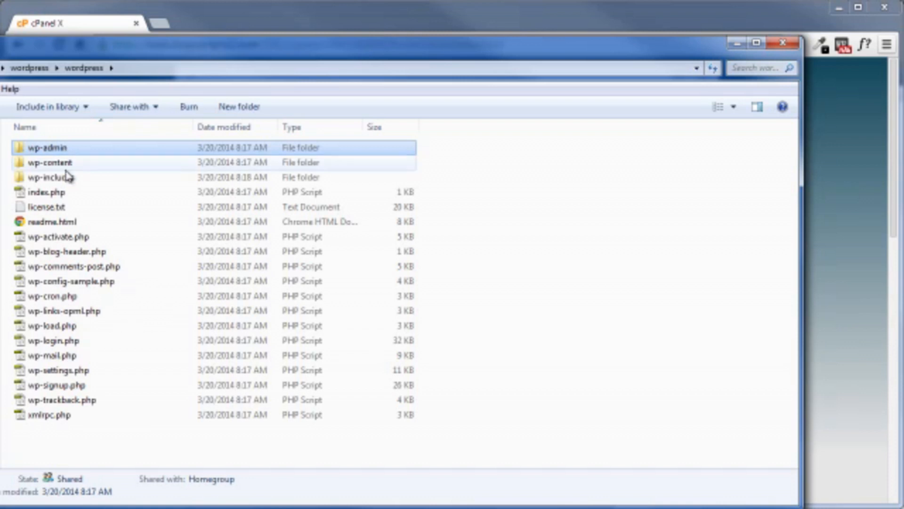
shift+click(60, 415)
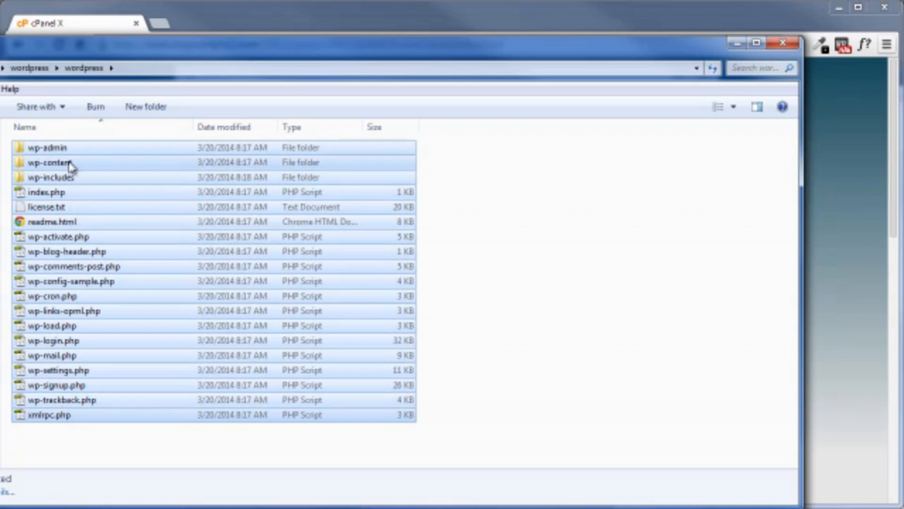
right_click(56, 240)
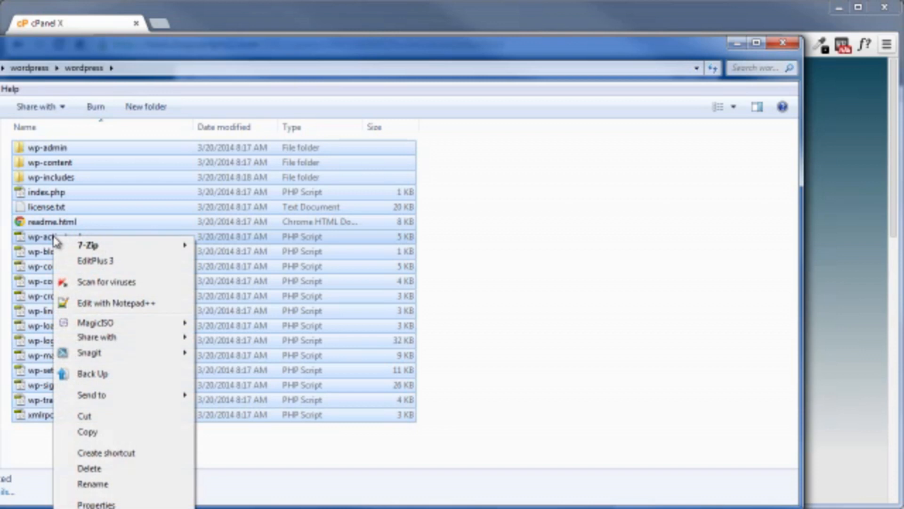
mouse_move(101, 399)
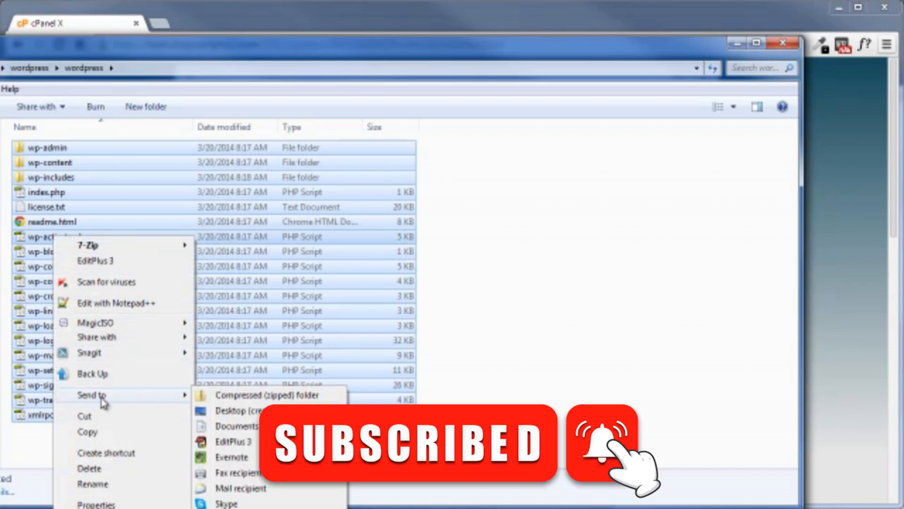
click(235, 397)
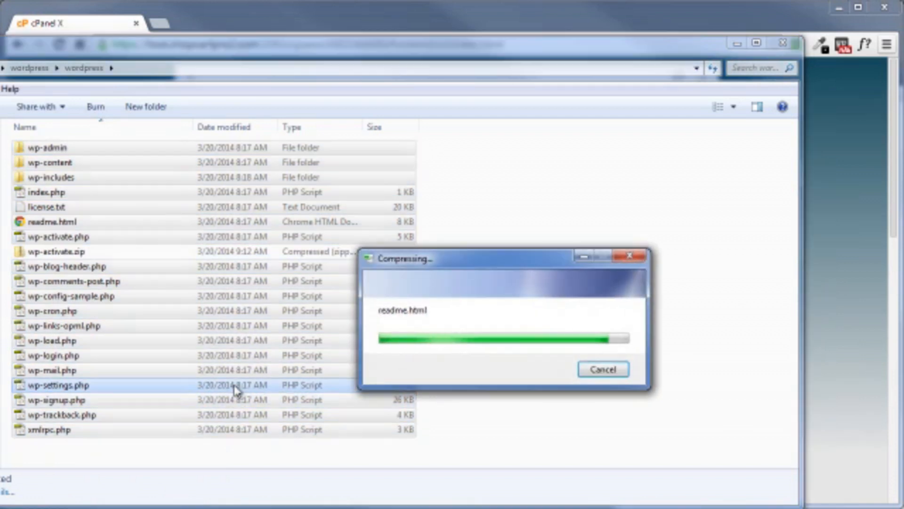
click(54, 254)
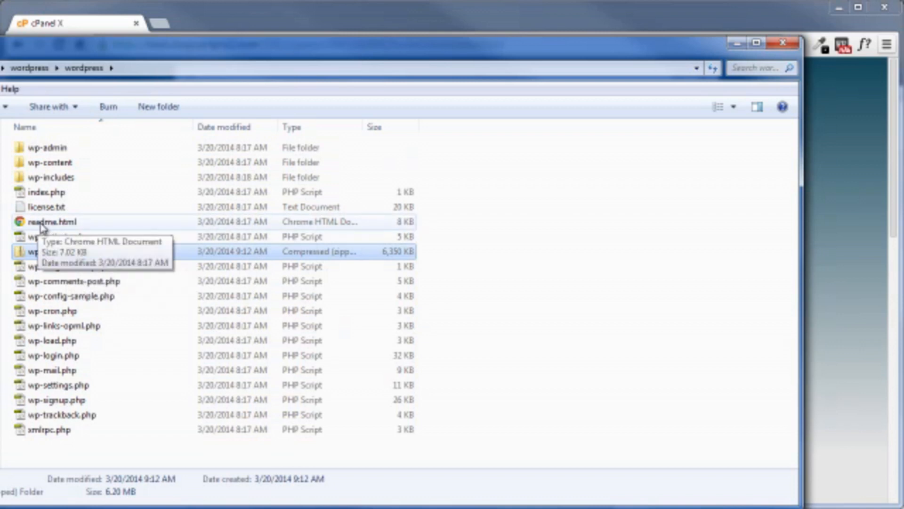
Open readme.html from the wordpress folder in the browser and review its installation instructions
double_click(41, 227)
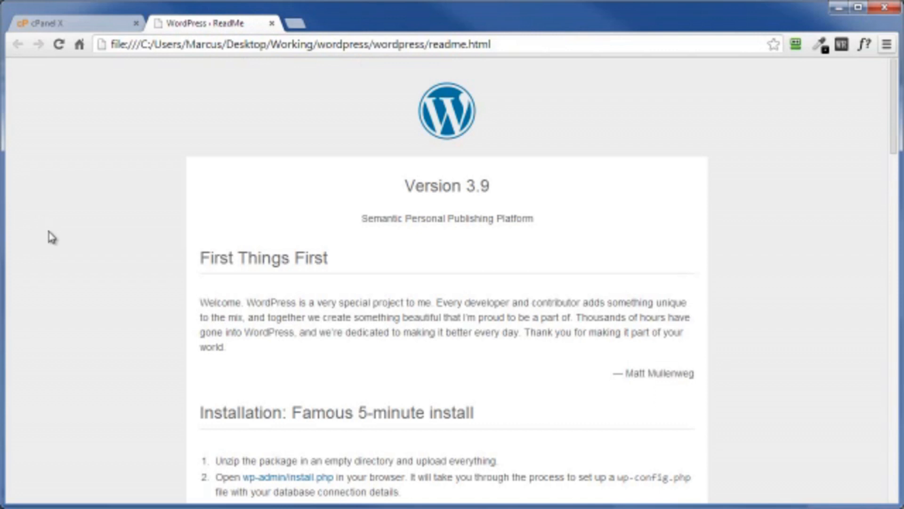
scroll(58, 244, down, 7)
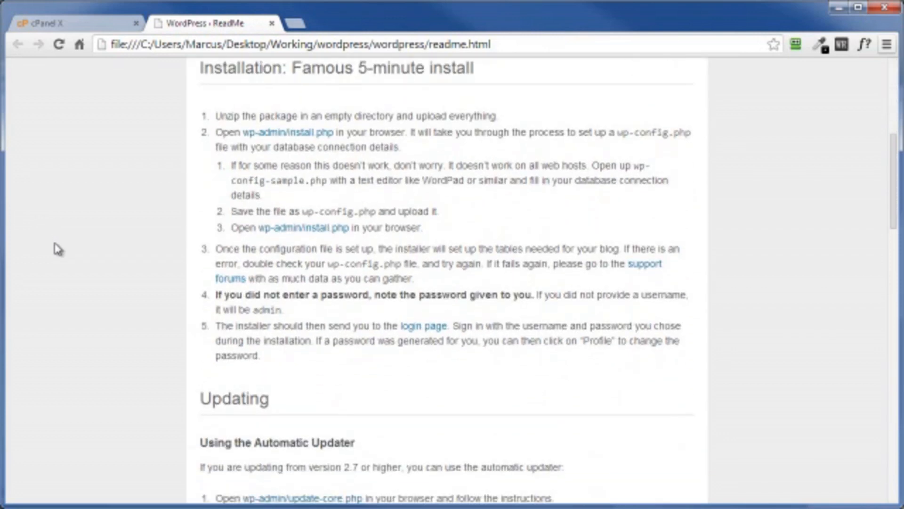
scroll(57, 249, down, 10)
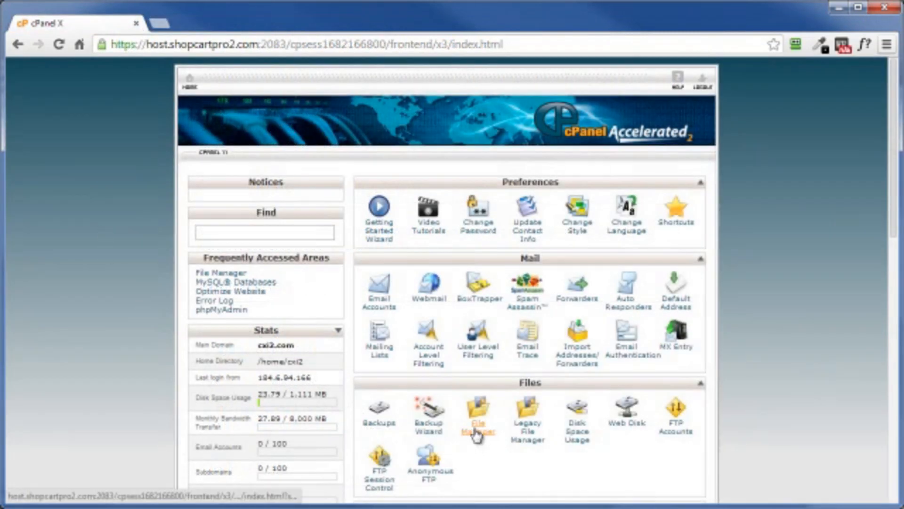
Open the cPanel File Manager and upload wp-activate.zip to the public_html folder
click(477, 433)
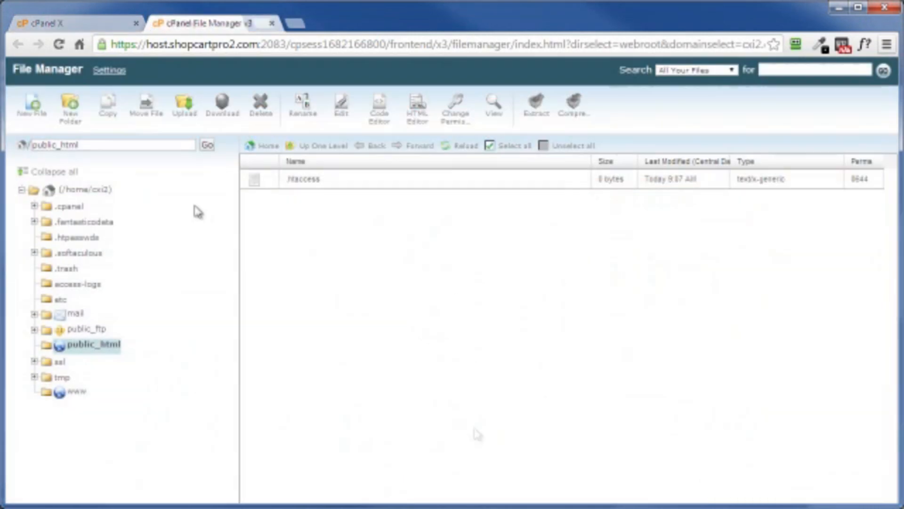
click(185, 111)
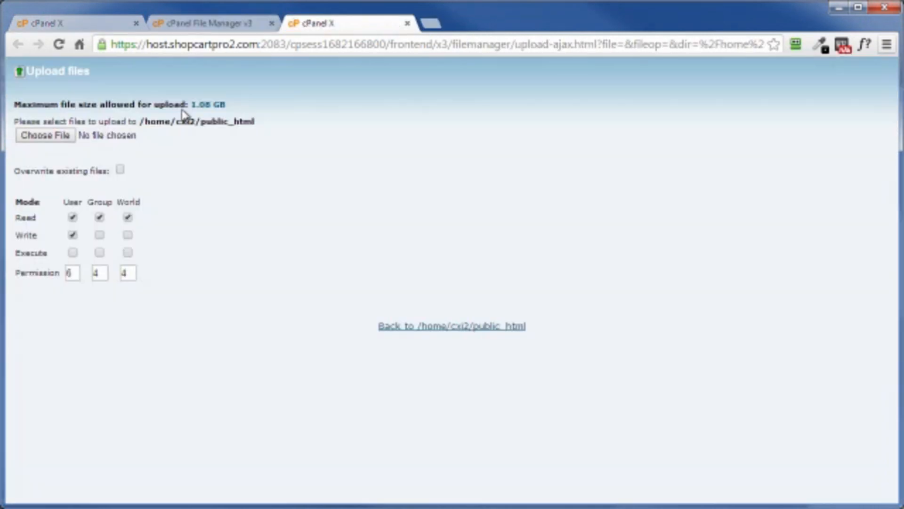
click(39, 141)
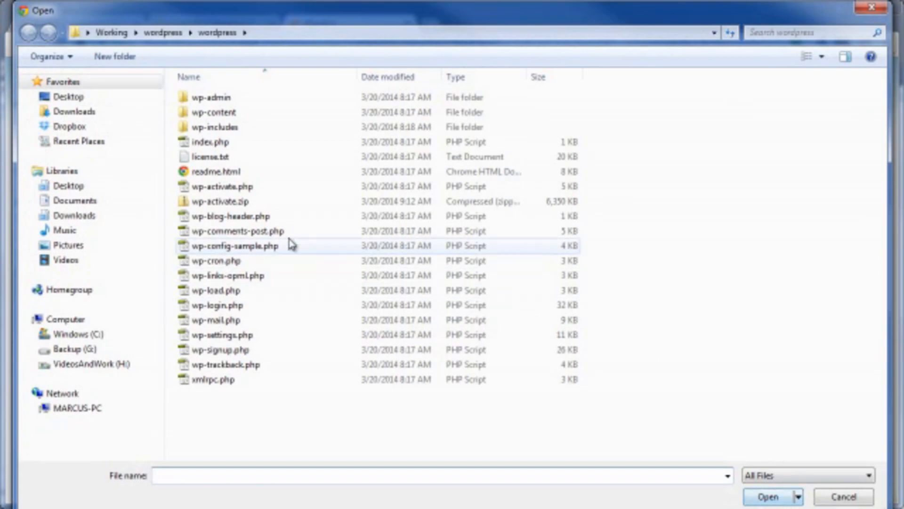
click(212, 203)
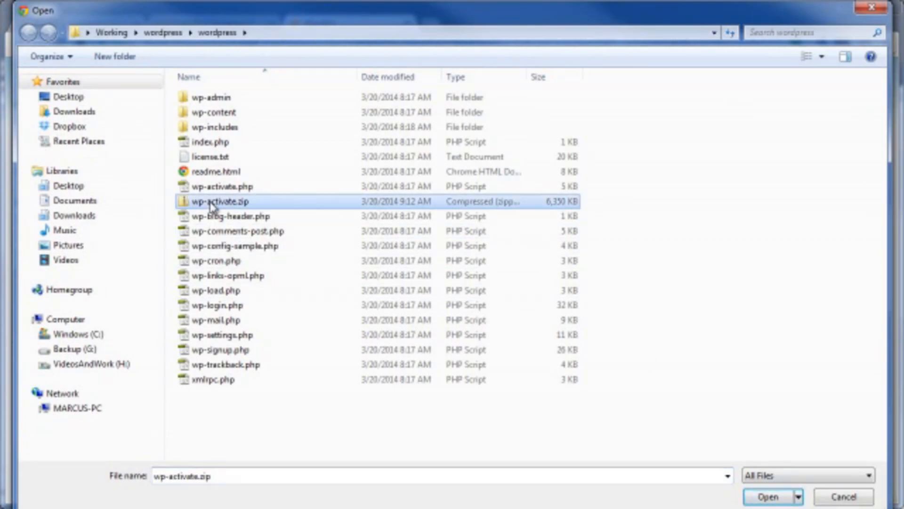
click(768, 497)
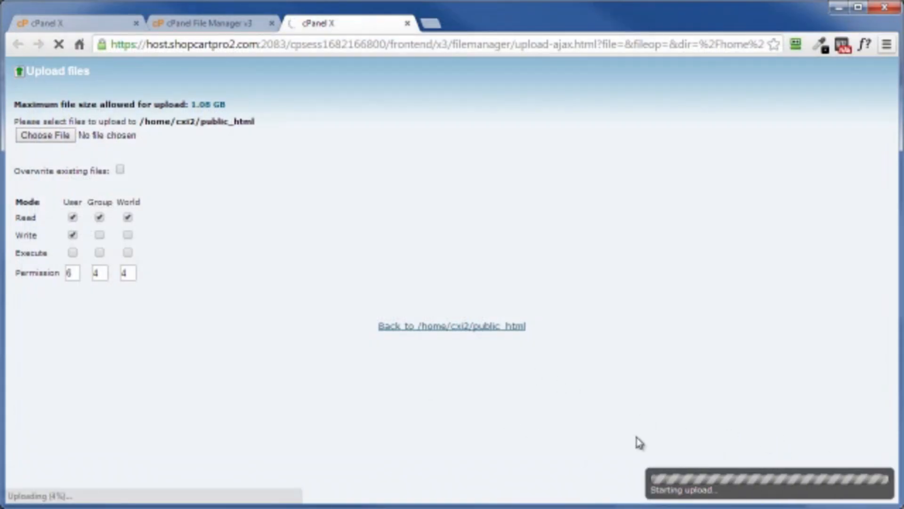
Open MySQL Databases in the hosting control panel and create a new database named dthf4
click(85, 27)
scroll(89, 278, down, 12)
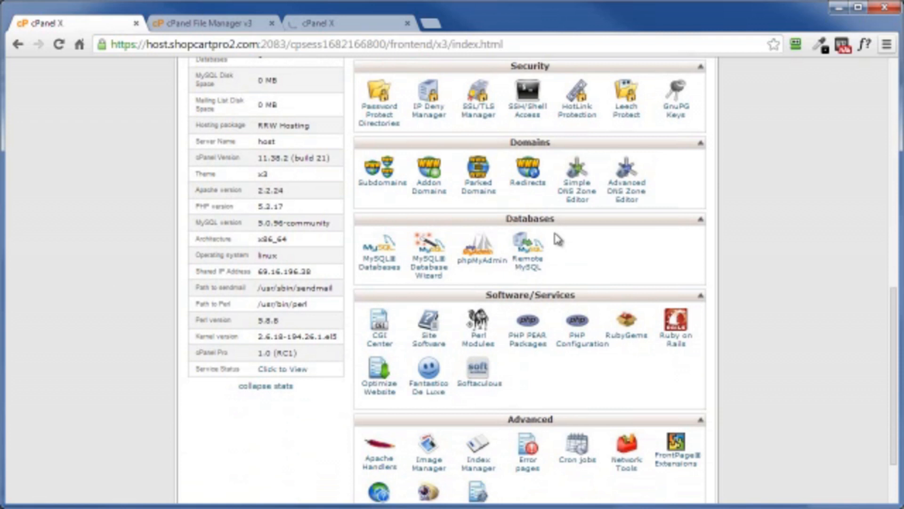
click(377, 268)
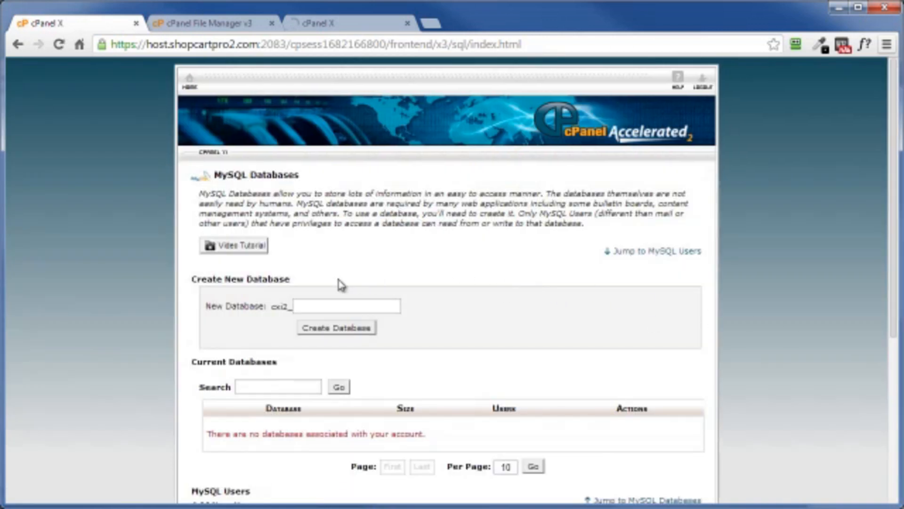
scroll(439, 303, down, 5)
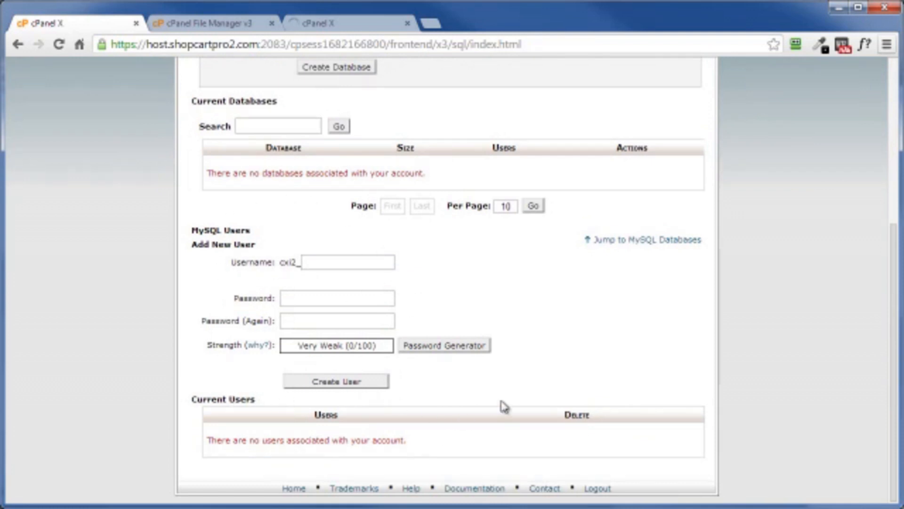
scroll(493, 440, up, 5)
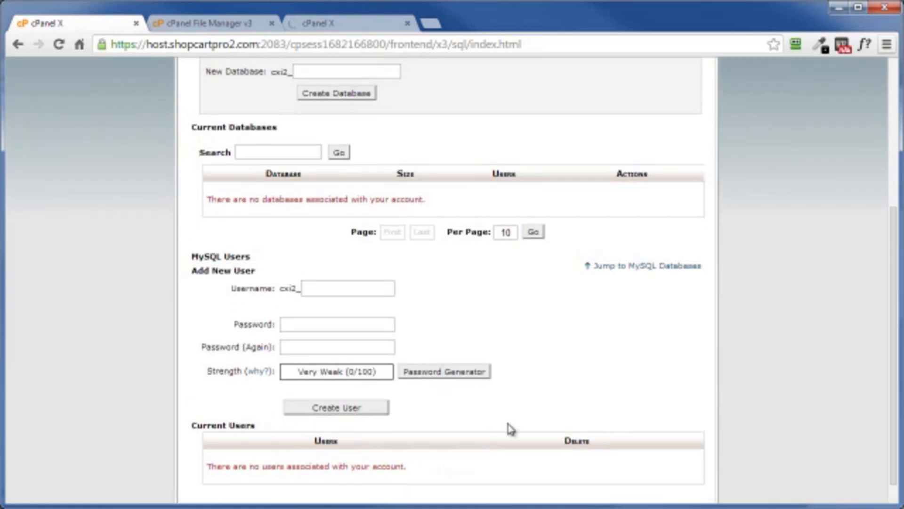
click(307, 292)
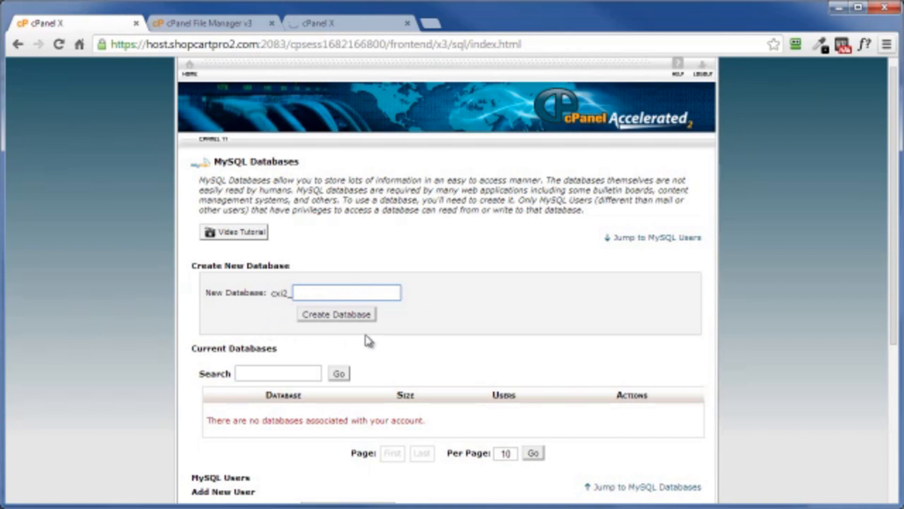
text(dthf4)
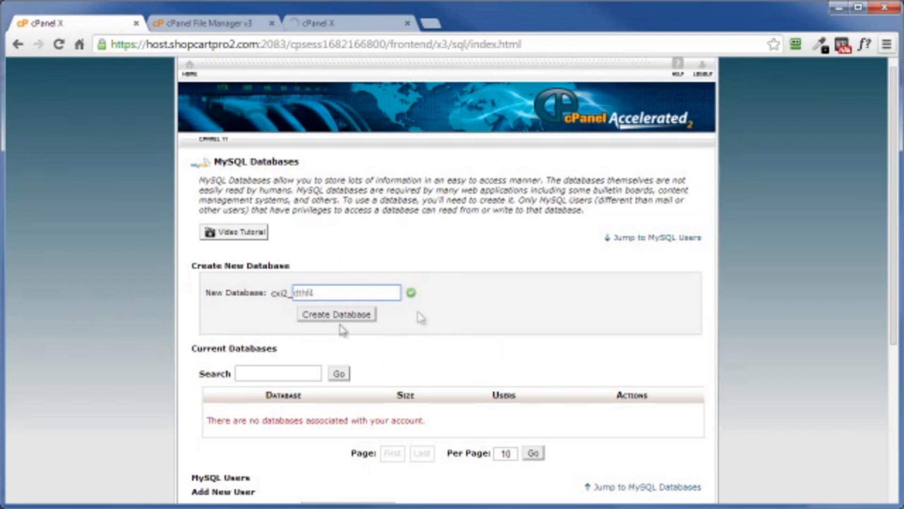
click(332, 316)
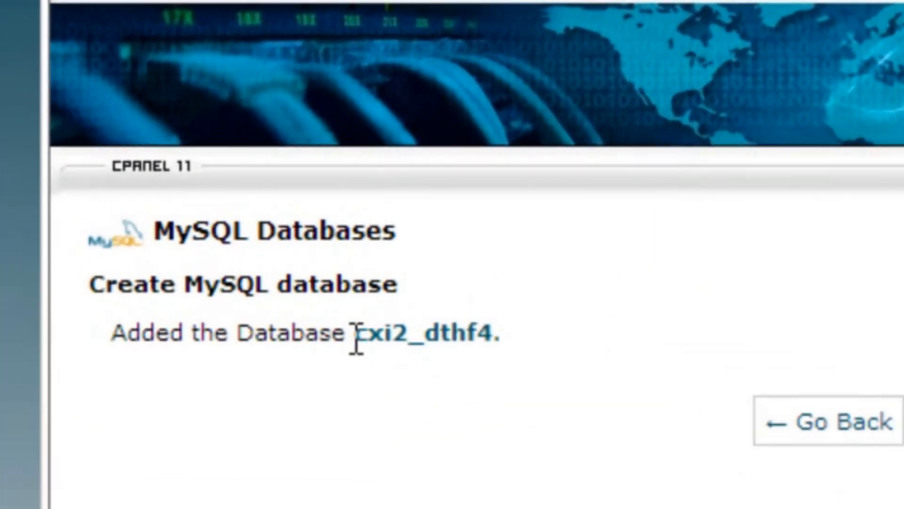
Copy the full database name cxi2_dthf4 into the Database Name line of login-stuff.txt in Notepad
drag(355, 333, 490, 330)
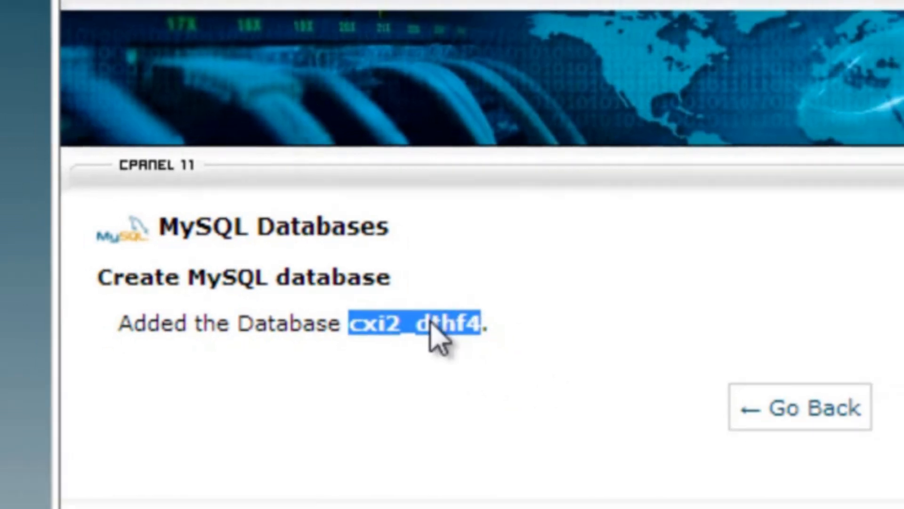
right_click(431, 324)
click(395, 276)
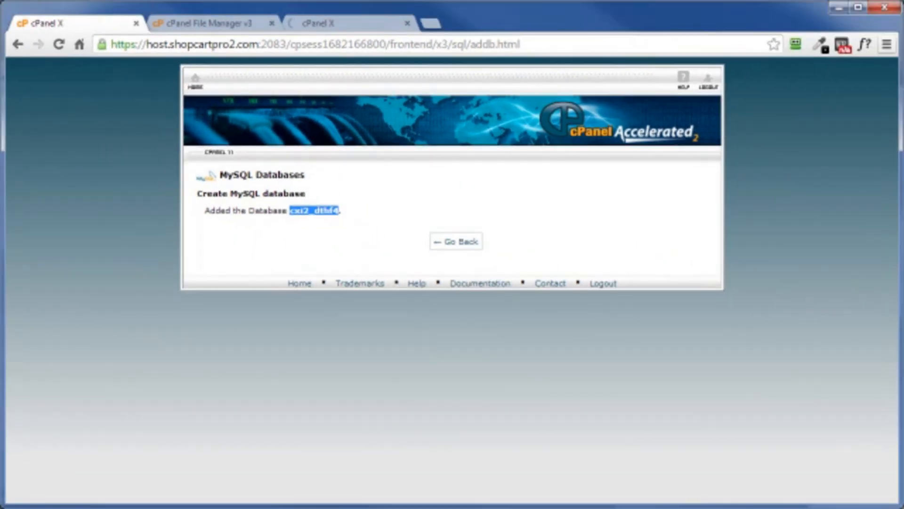
key(alt+Tab)
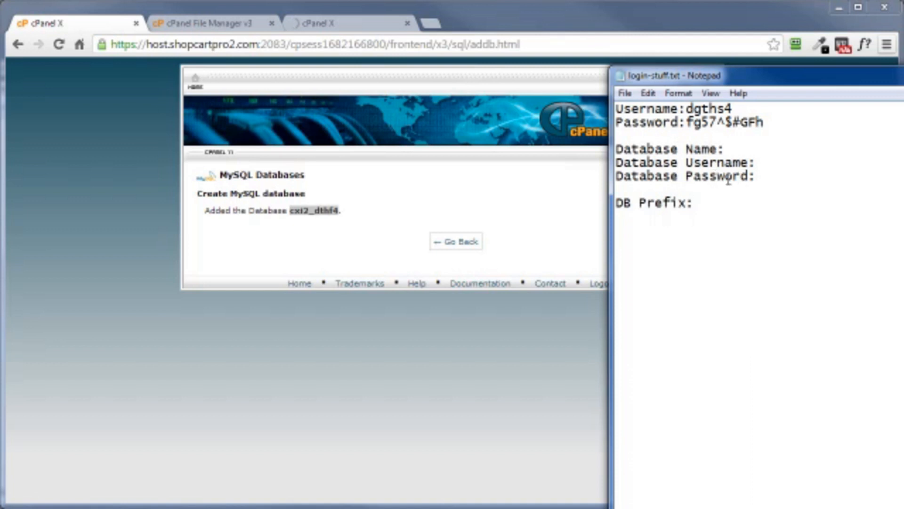
right_click(734, 150)
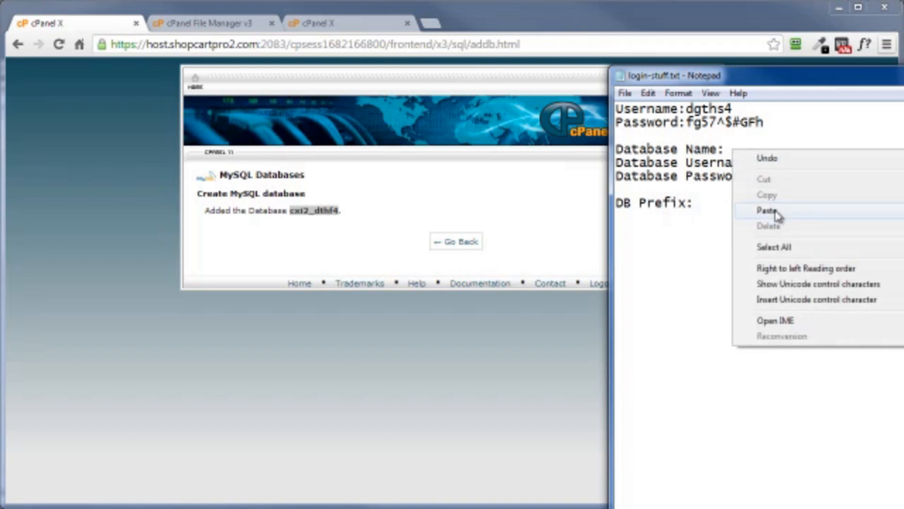
click(773, 210)
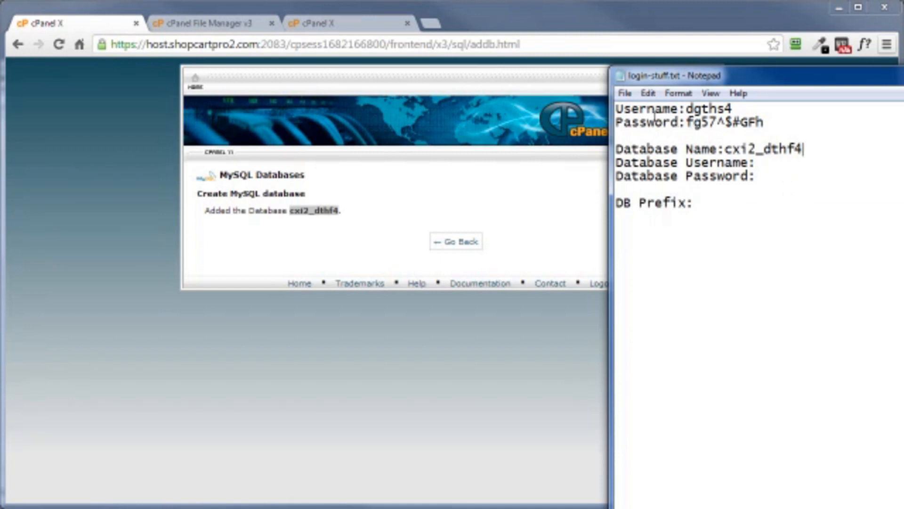
Return to the MySQL Databases page and enter dthf4, copied from login-stuff.txt, as the new MySQL user's username
click(367, 245)
click(452, 242)
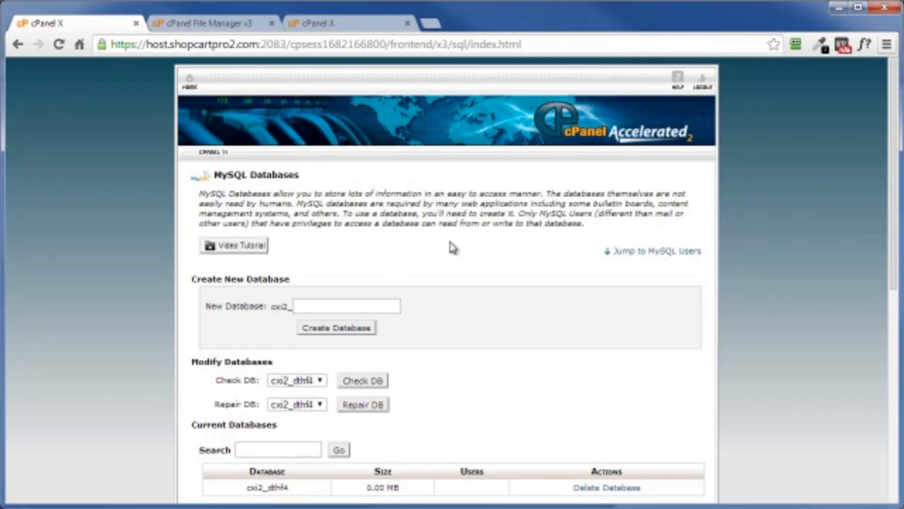
scroll(457, 251, down, 7)
scroll(458, 252, down, 2)
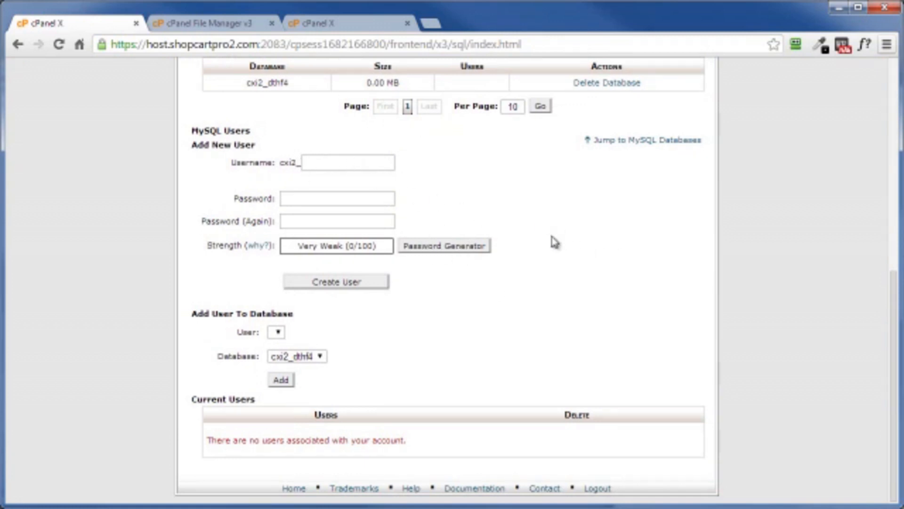
key(alt+Tab)
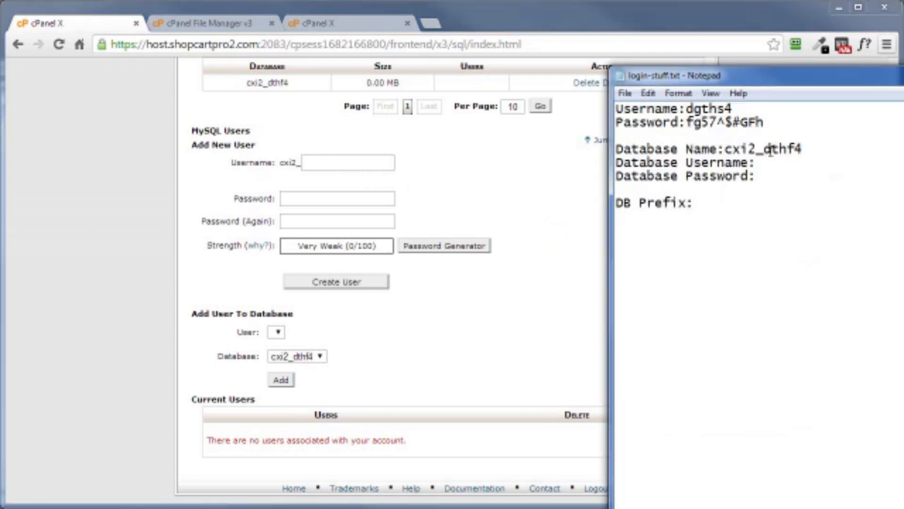
drag(766, 149, 811, 148)
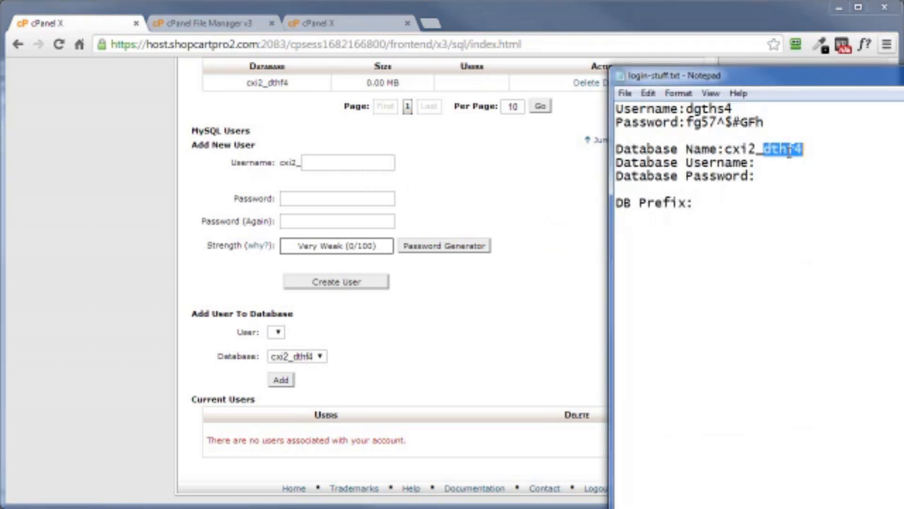
right_click(790, 157)
click(842, 204)
click(548, 290)
click(326, 161)
key(ctrl+v)
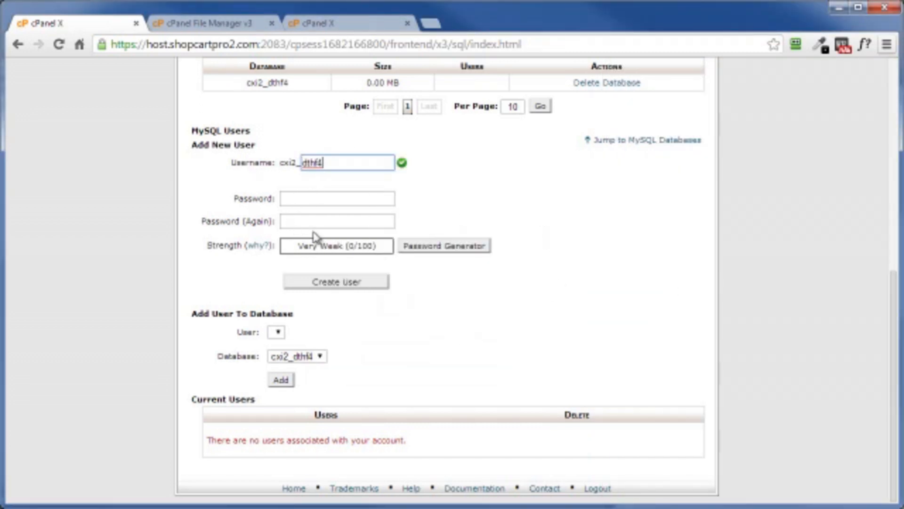
Generate and copy a password for the new MySQL user, apply it to both password fields, and create the user
click(428, 249)
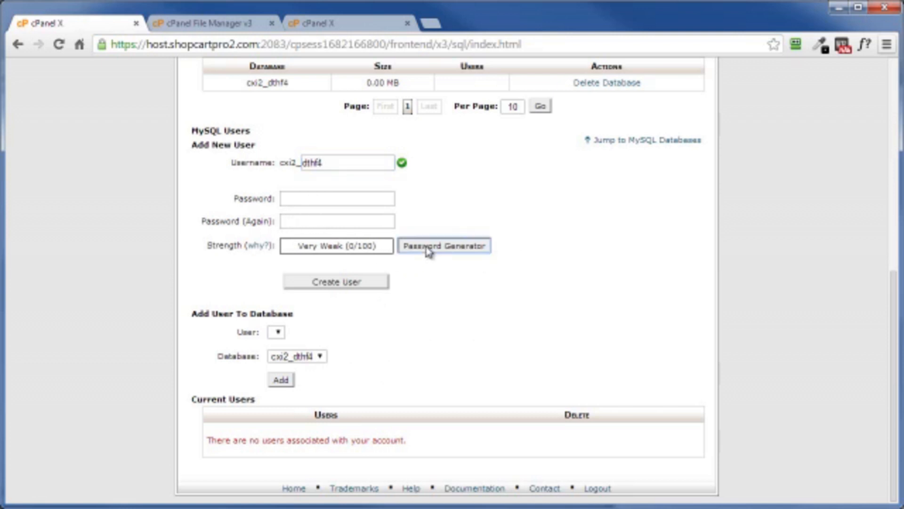
drag(443, 235, 328, 236)
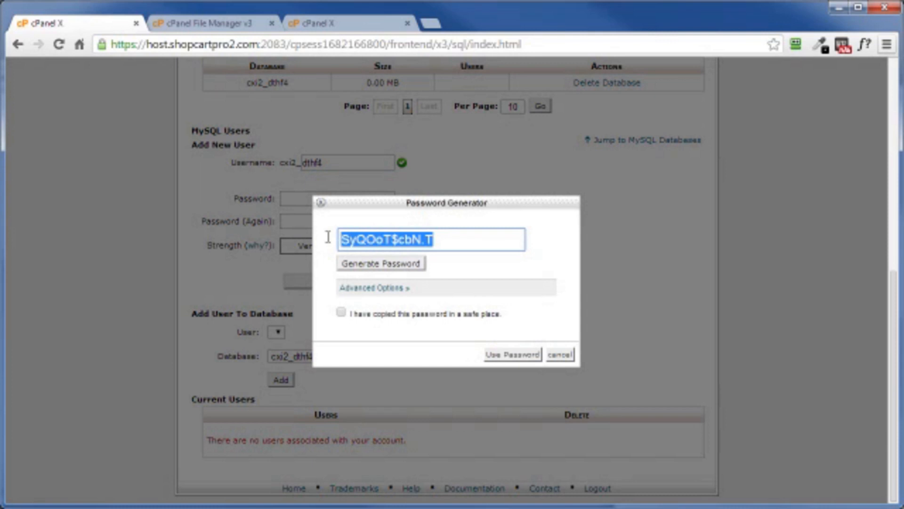
right_click(383, 234)
click(396, 303)
click(341, 312)
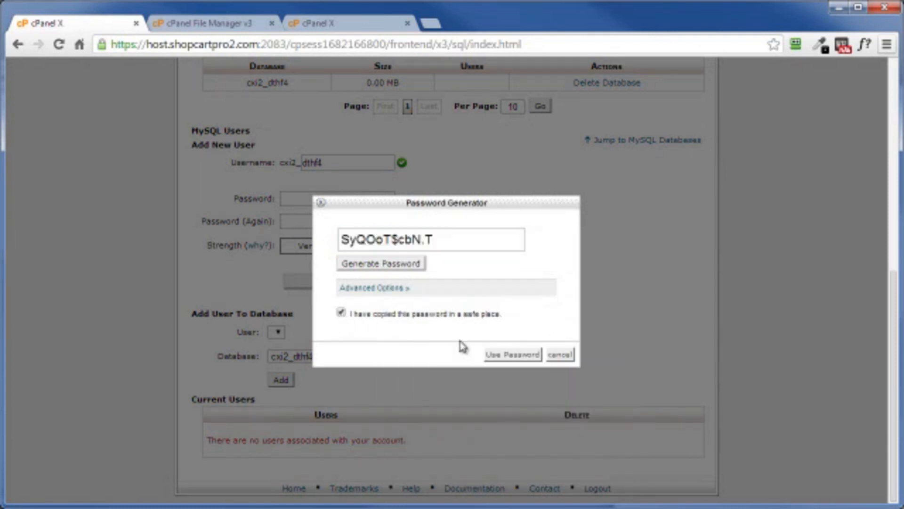
click(506, 357)
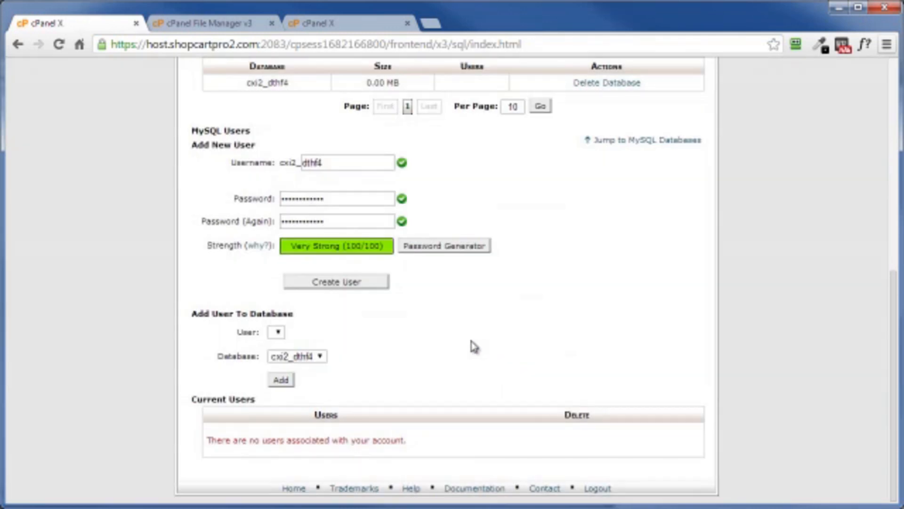
click(329, 282)
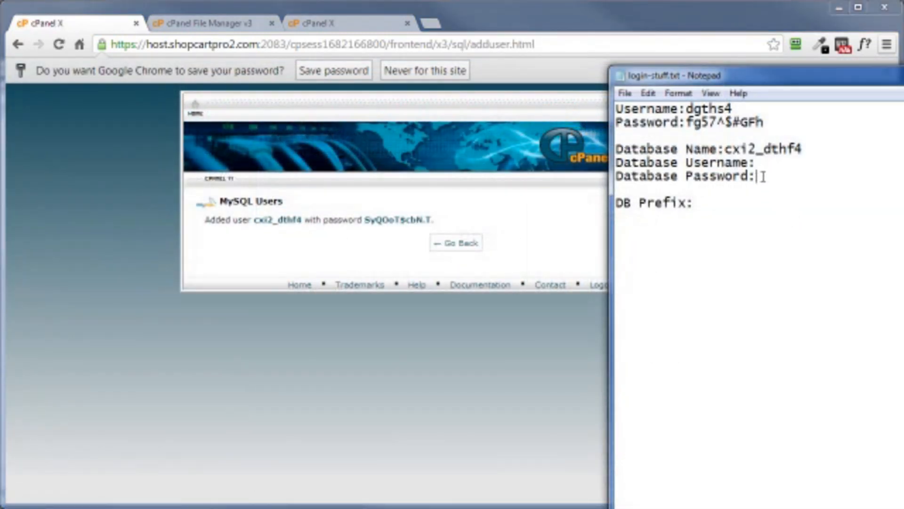
Fill in login-stuff.txt in Notepad with the copied password as Database Password and cxi2_dthf4 as Database Username
right_click(763, 176)
click(800, 240)
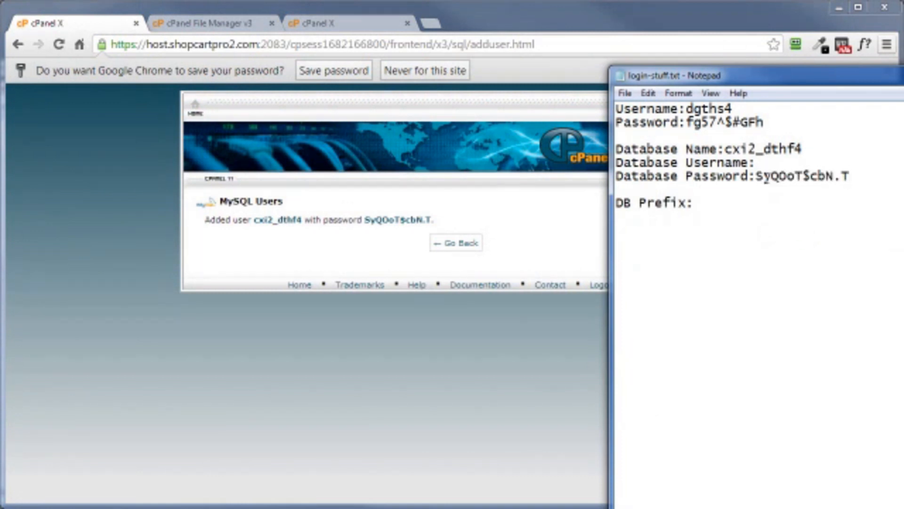
drag(725, 150, 805, 149)
right_click(785, 148)
click(759, 163)
right_click(765, 163)
click(800, 225)
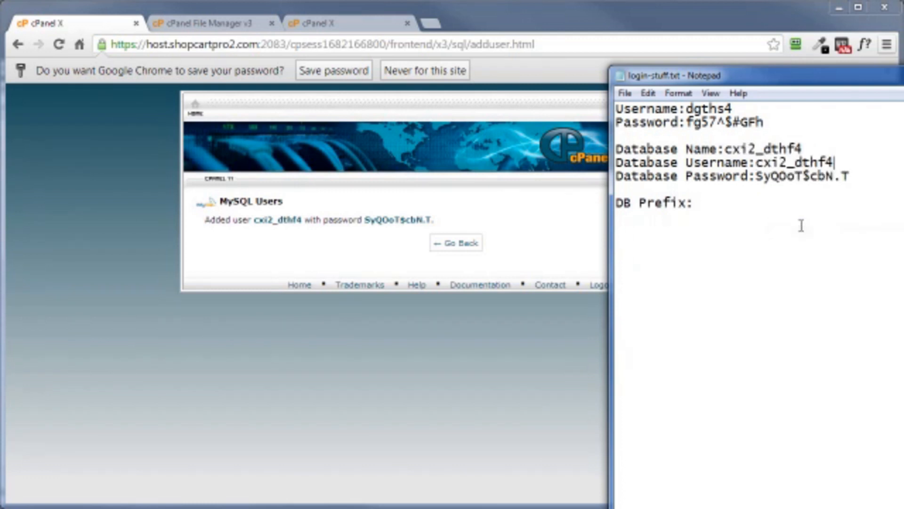
Add the user cxi2_dthf4 to the database cxi2_dthf4 with all privileges and return to the MySQL Databases page
click(522, 243)
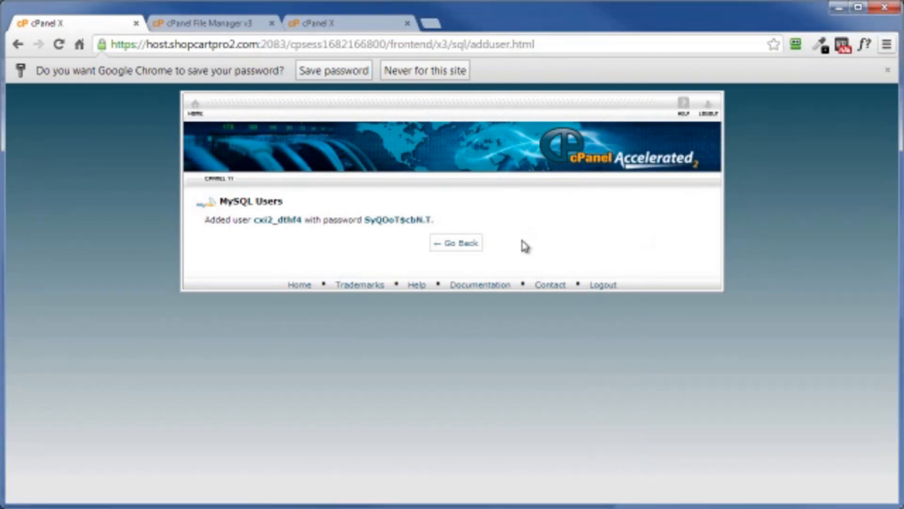
click(452, 246)
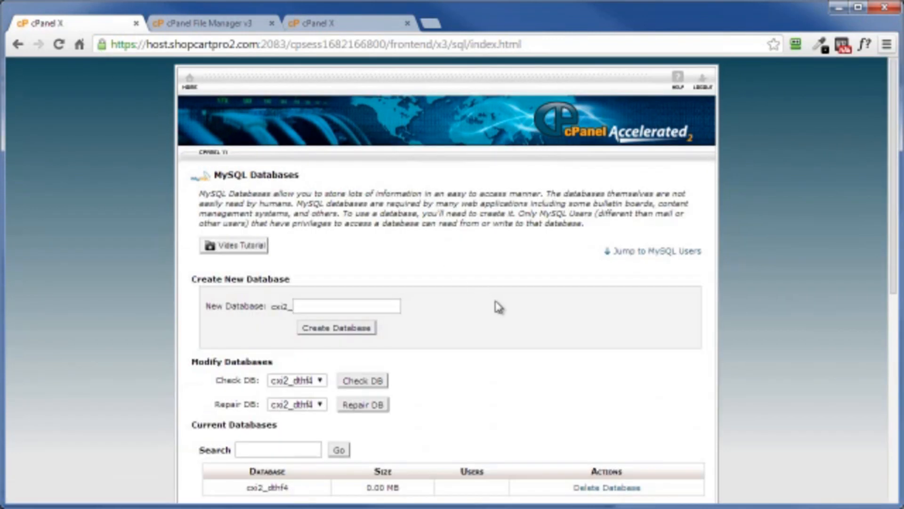
scroll(496, 307, down, 5)
scroll(498, 307, down, 3)
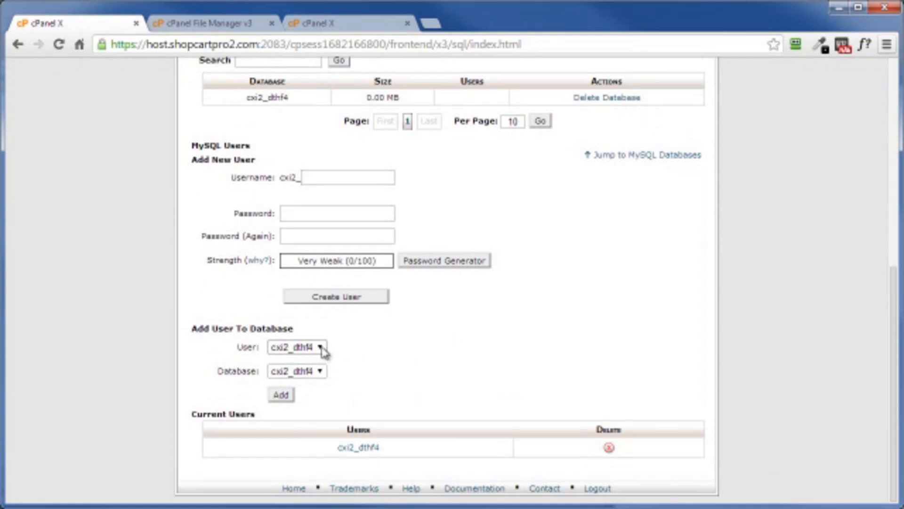
click(287, 398)
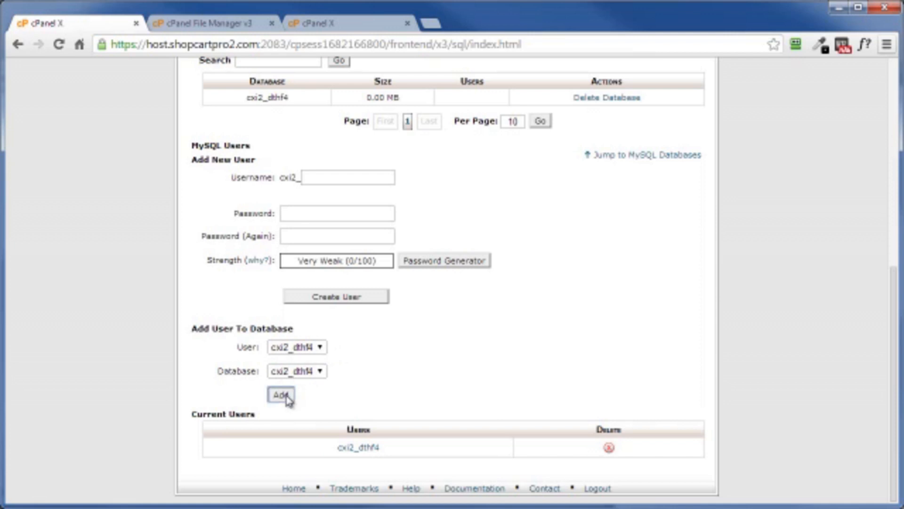
click(339, 253)
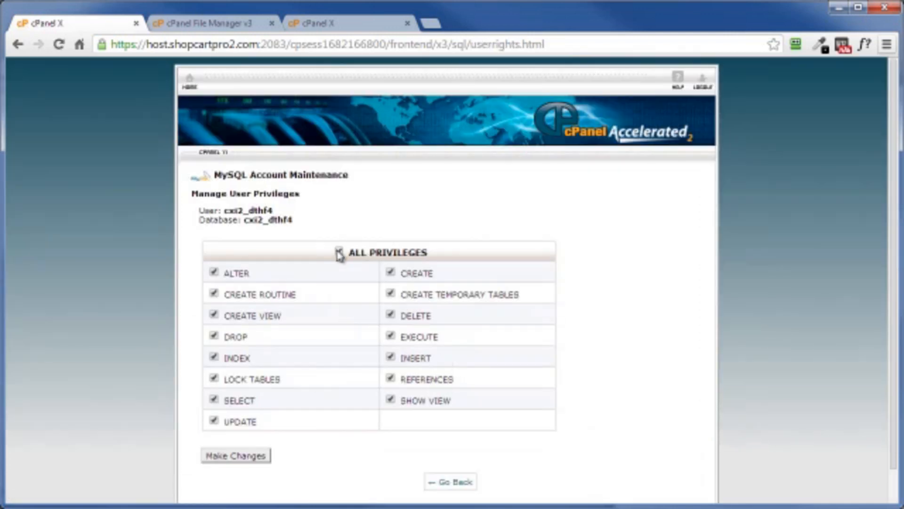
click(229, 461)
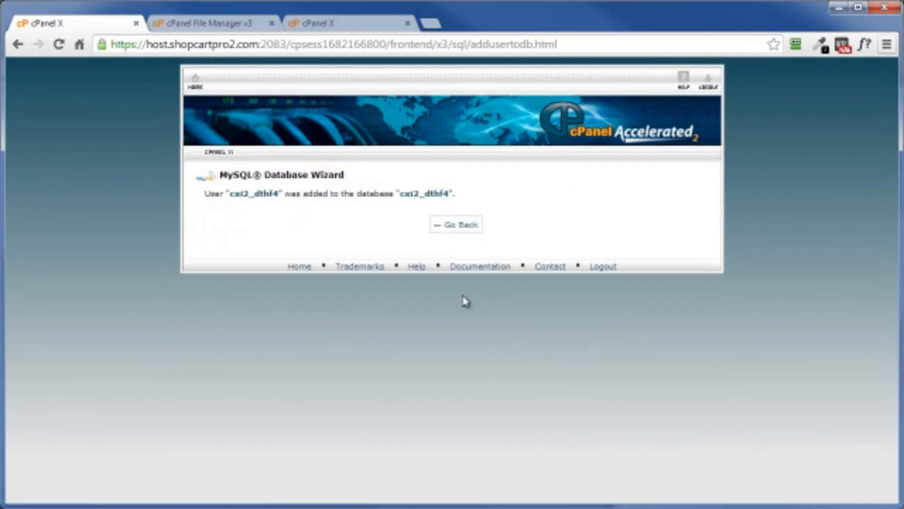
click(454, 225)
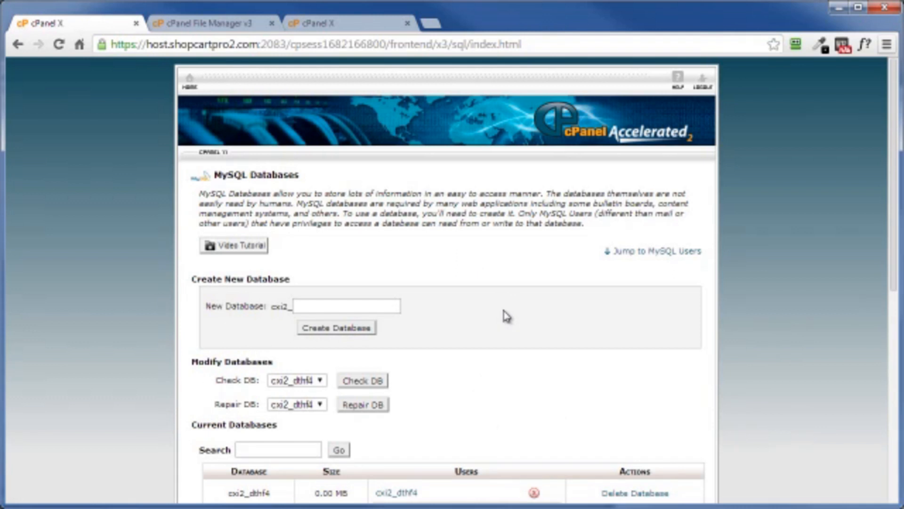
Return from the upload page to the File Manager and extract wp-activate.zip into /public_html
click(319, 24)
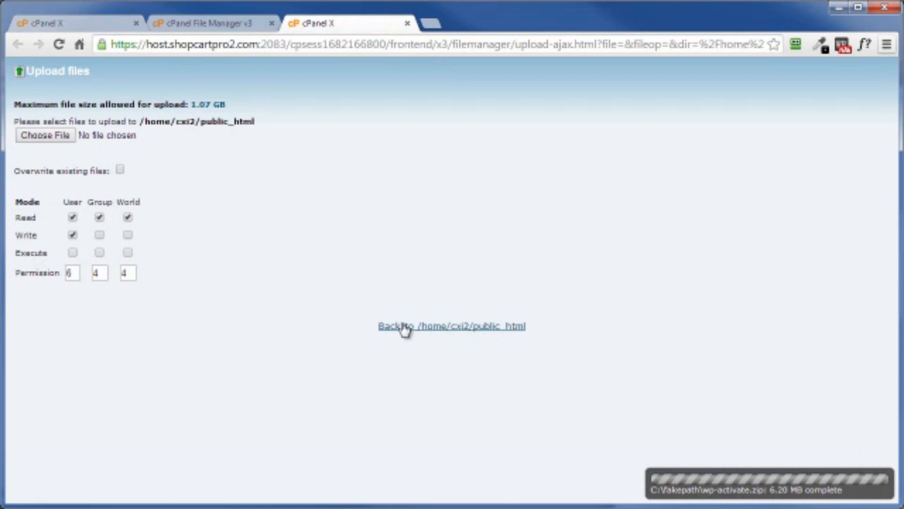
click(428, 330)
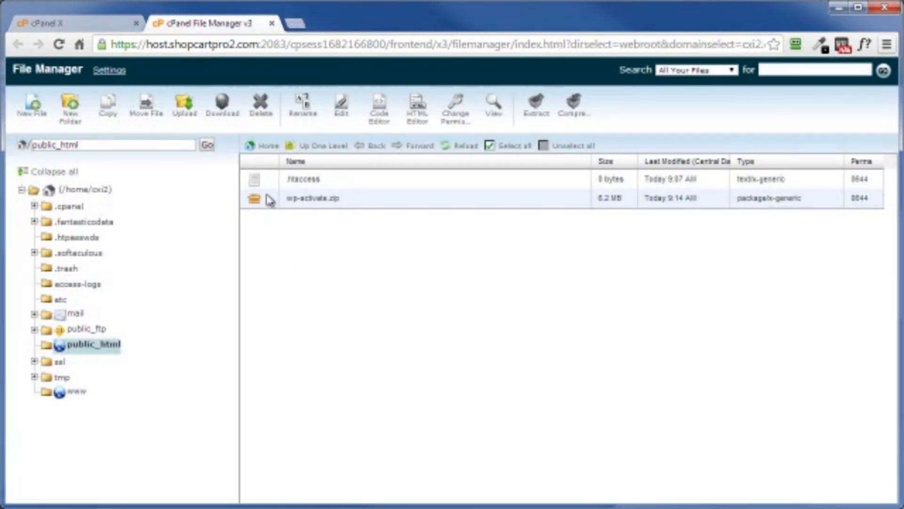
click(272, 200)
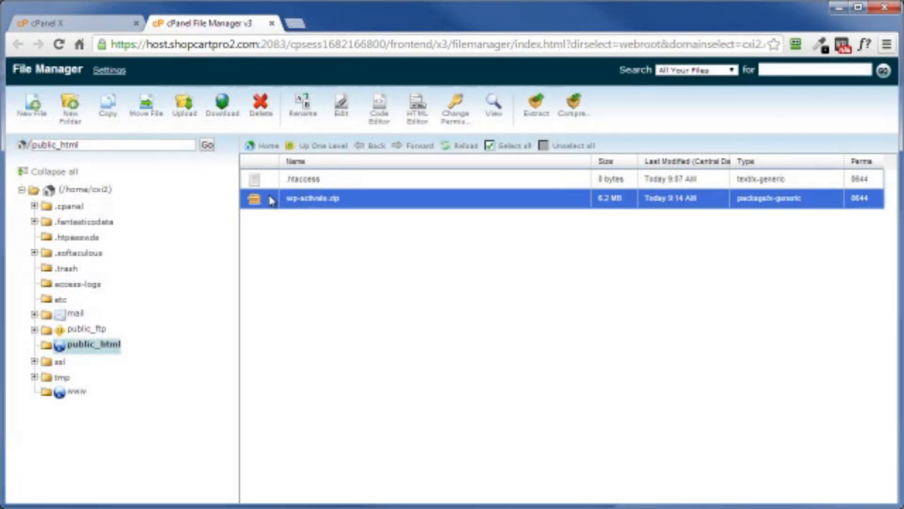
click(535, 115)
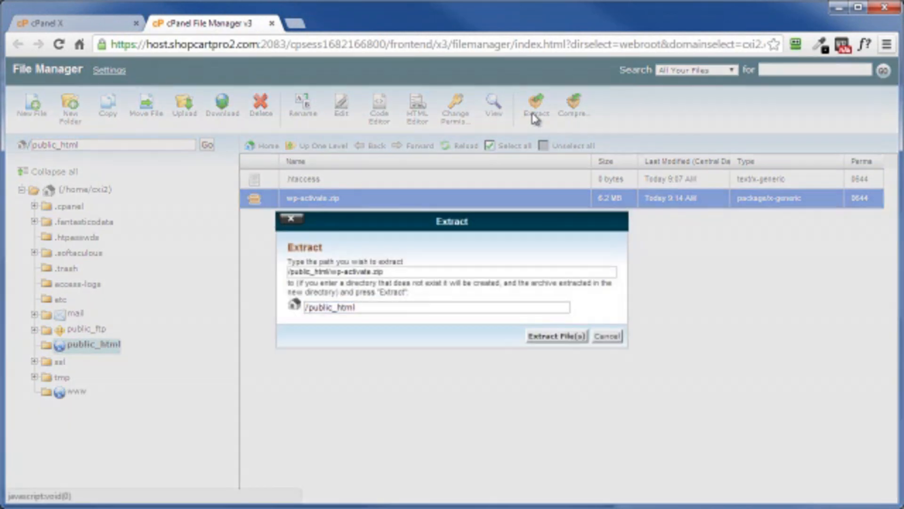
click(557, 337)
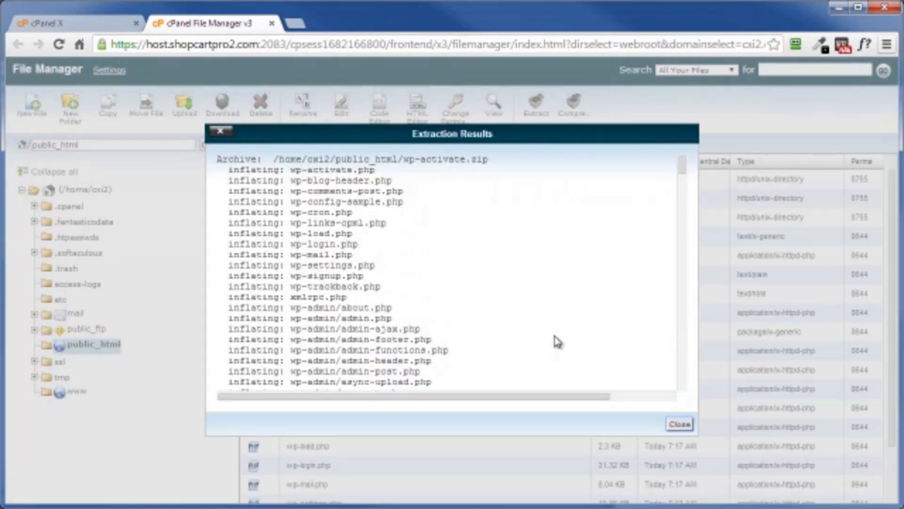
click(678, 424)
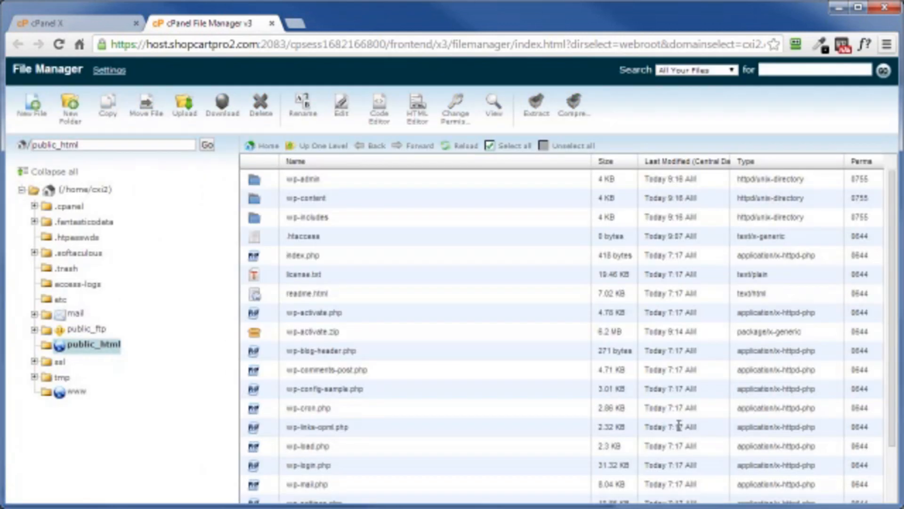
Delete the wp-activate.zip archive from public_html
click(271, 332)
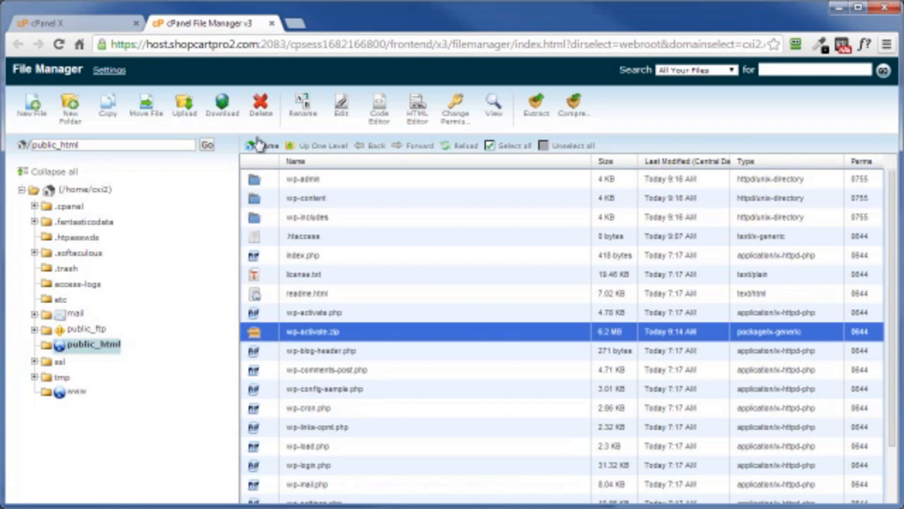
click(261, 107)
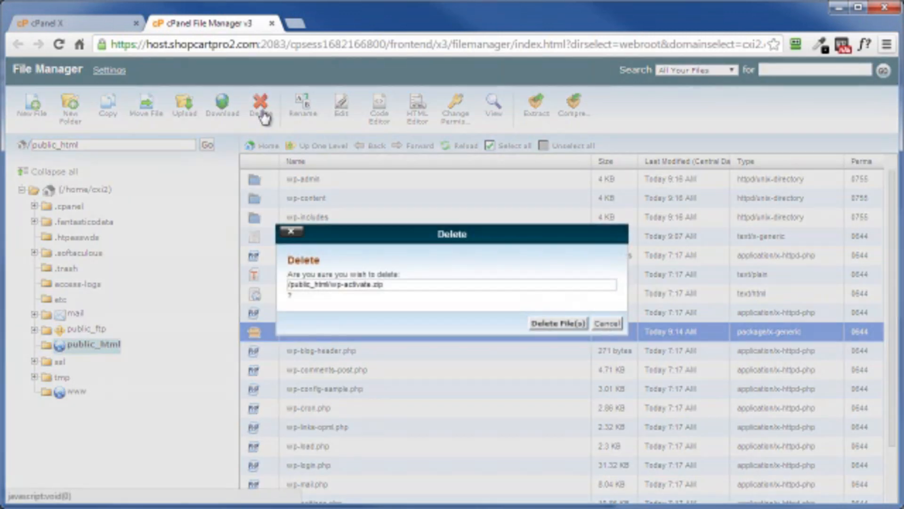
click(547, 323)
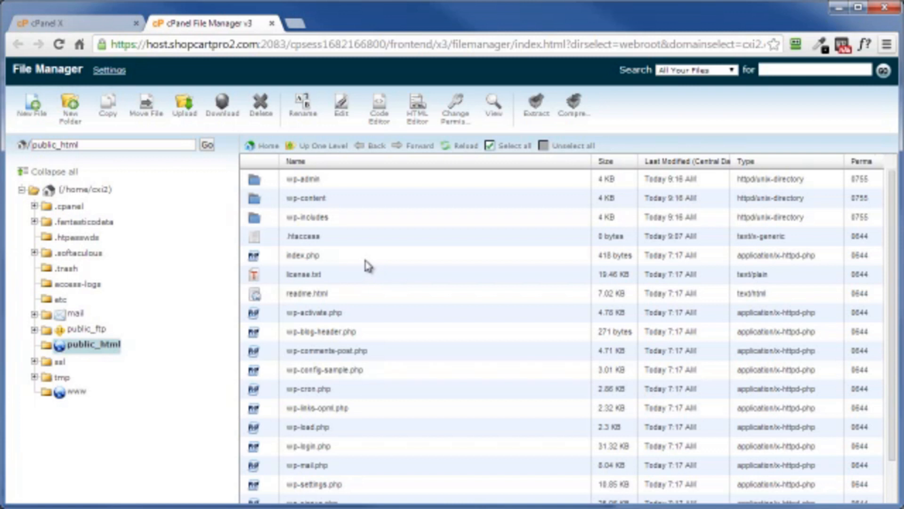
Open the cxi2.com WordPress installer in a new browser tab and proceed to the configuration file's database connection form
click(295, 25)
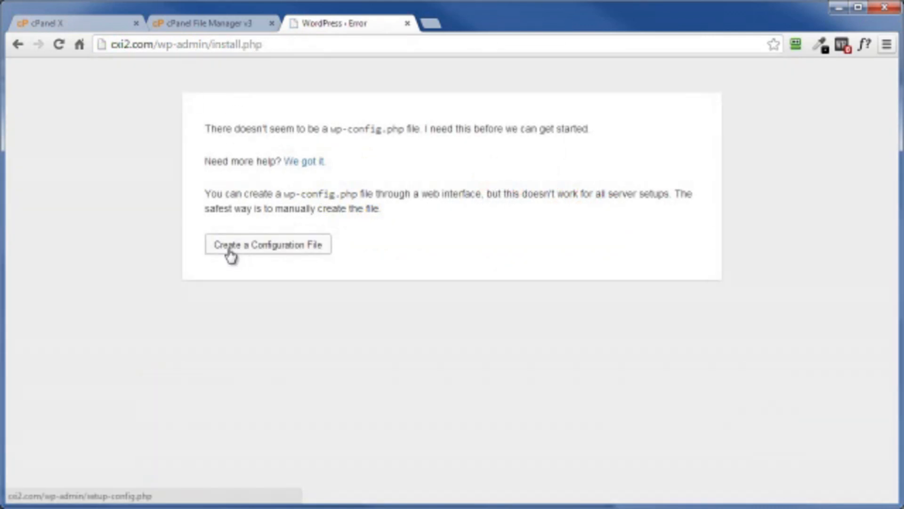
click(235, 250)
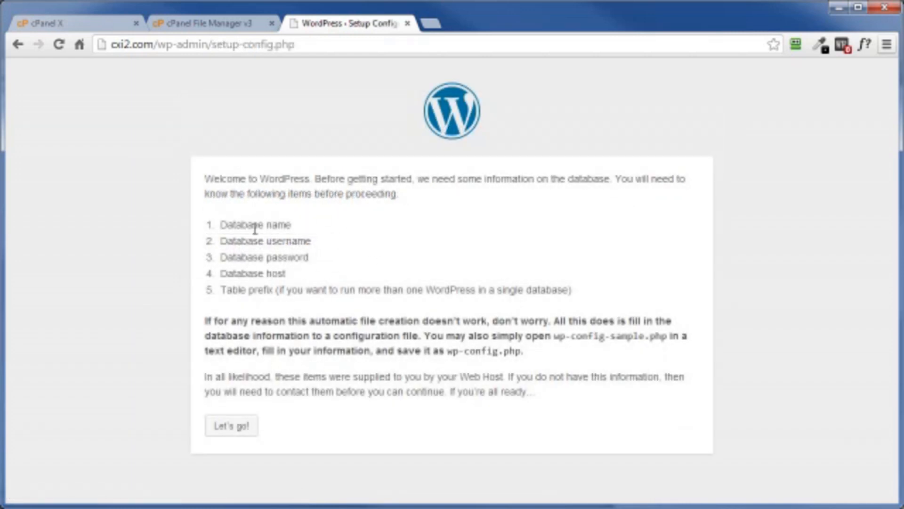
click(237, 431)
Set the Table Prefix in the WordPress setup form to fjgh5_
key(alt+Tab)
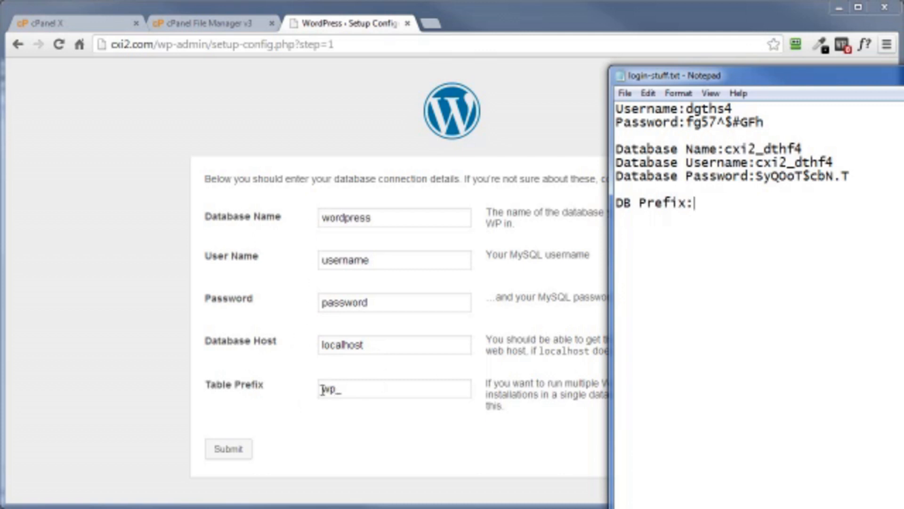
drag(321, 389, 325, 389)
text(fjgh5_)
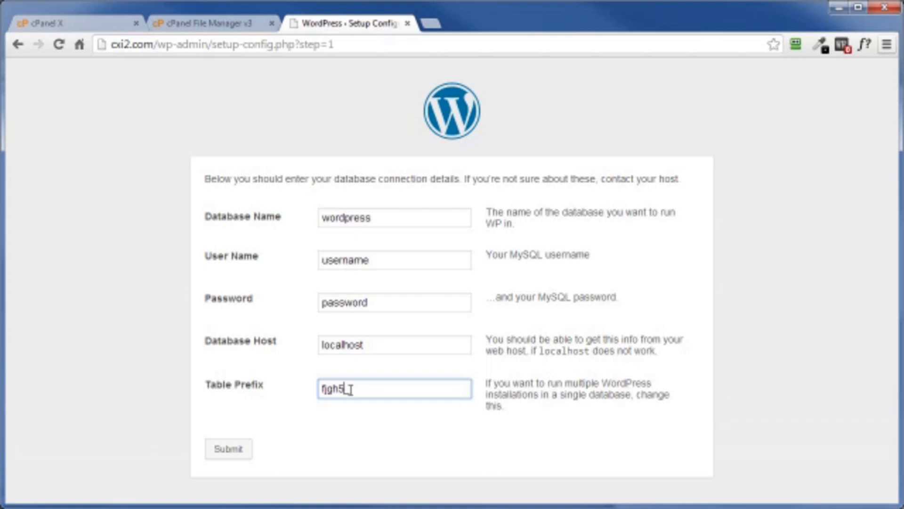
Copy the table prefix fjgh5_ into the DB Prefix line of login-stuff.txt in Notepad
drag(351, 389, 322, 385)
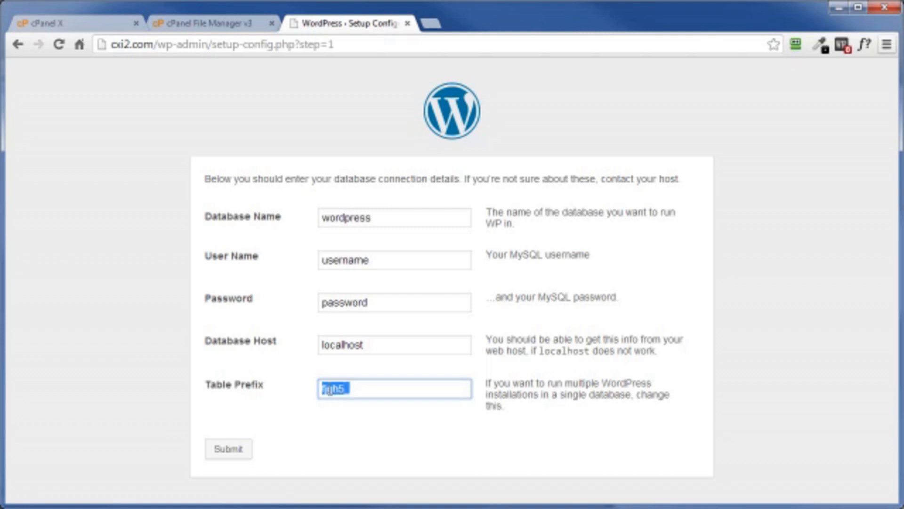
right_click(329, 391)
click(370, 454)
key(alt+Tab)
key(ctrl+v)
Copy the database name cxi2_dthf4 from login-stuff.txt for the Database Name field of the WordPress setup form
drag(724, 148, 806, 148)
right_click(774, 148)
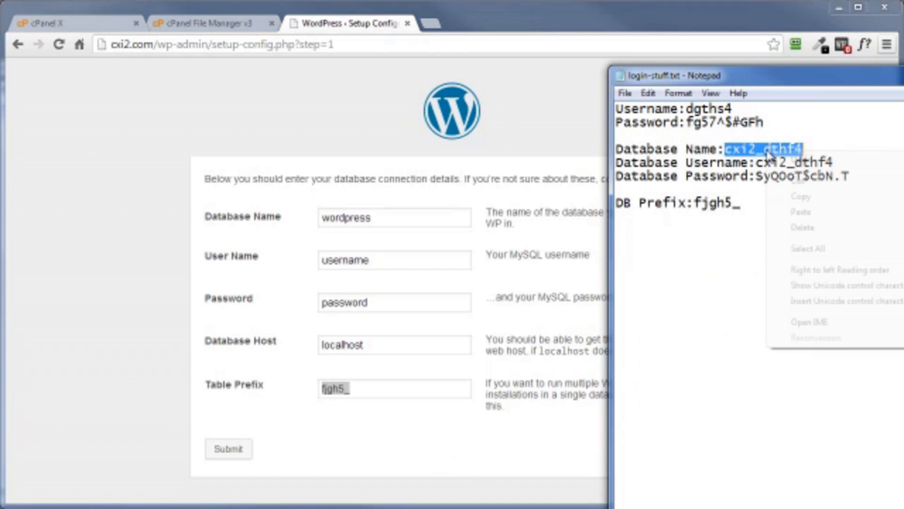
click(807, 197)
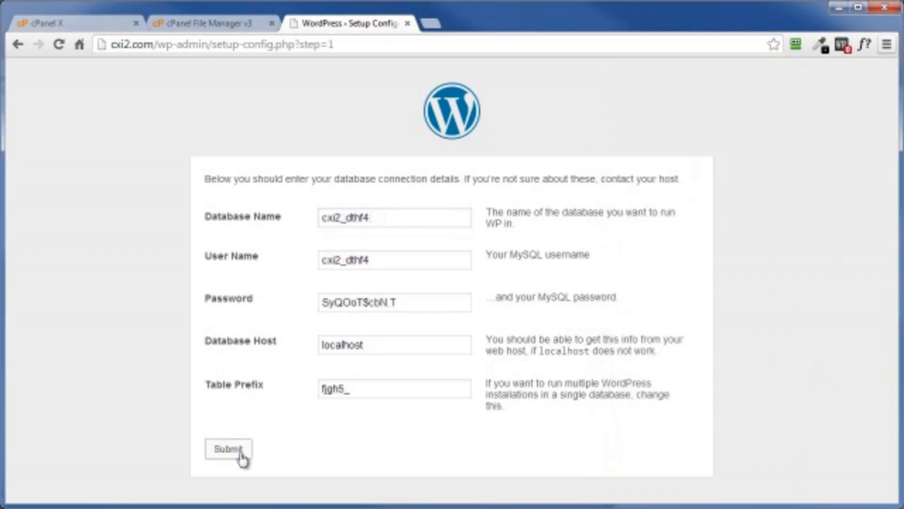
Submit the completed database connection details and run the WordPress install
click(233, 453)
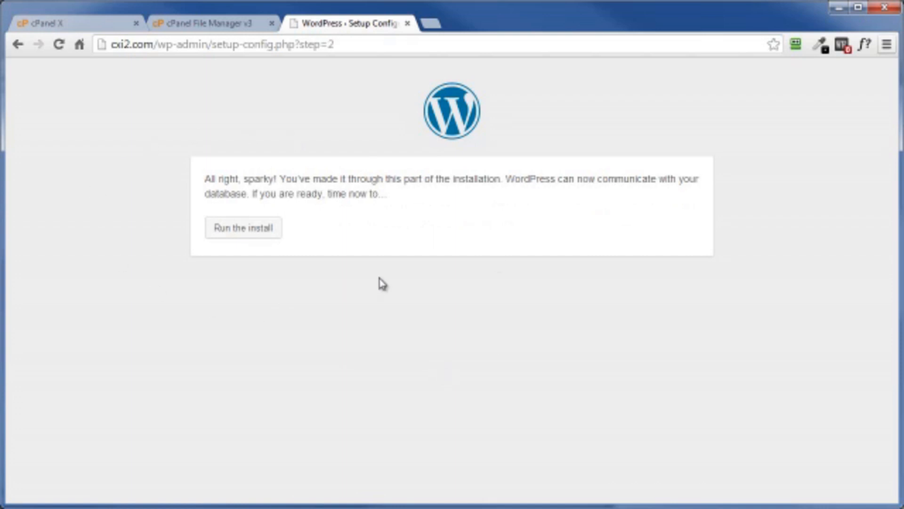
click(239, 235)
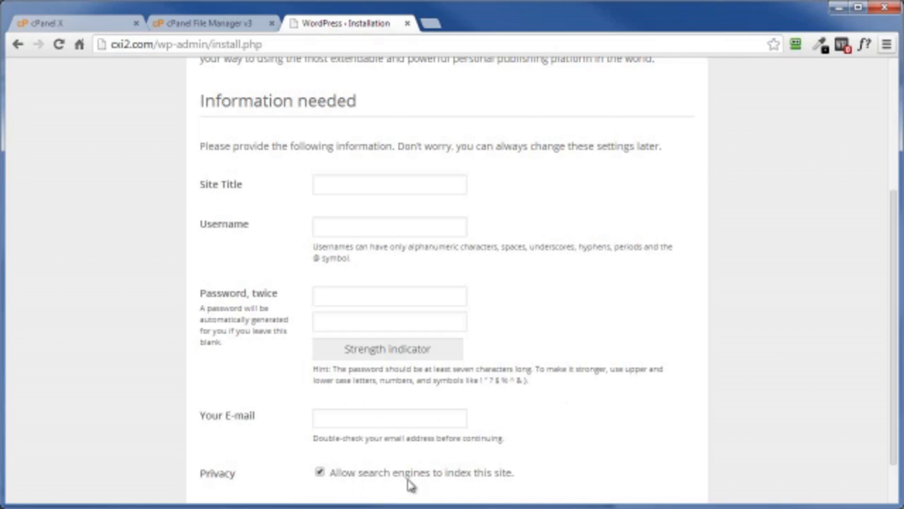
Set the site title Dog Trainers R Us, username dgths4, account password and contact e-mail, disallow search engine indexing, and install WordPress
click(320, 470)
scroll(597, 398, down, 2)
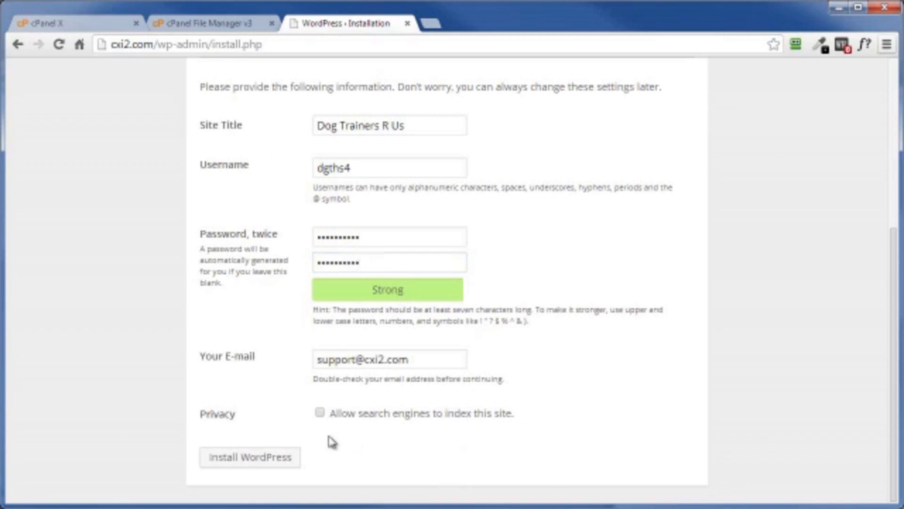
click(249, 462)
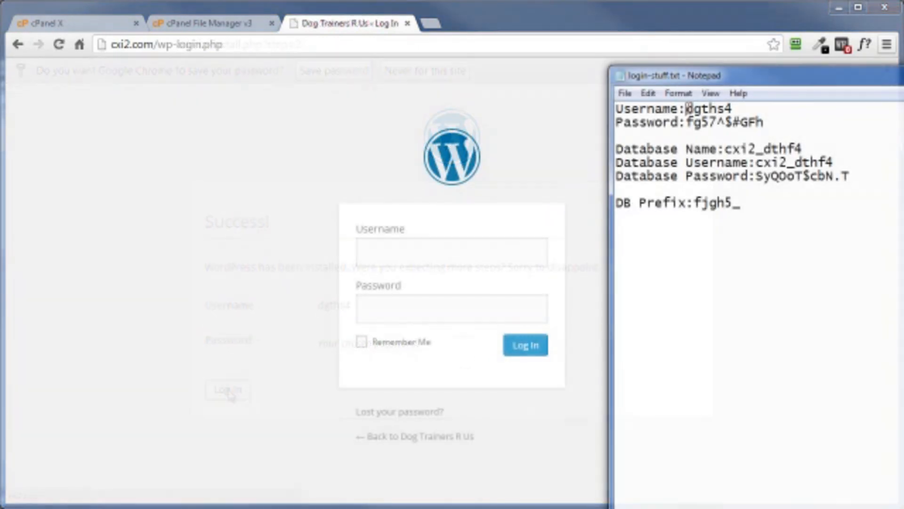
Log in to the new WordPress site with the username dgths4 copied from login-stuff.txt and the account password
drag(686, 109, 733, 106)
right_click(716, 110)
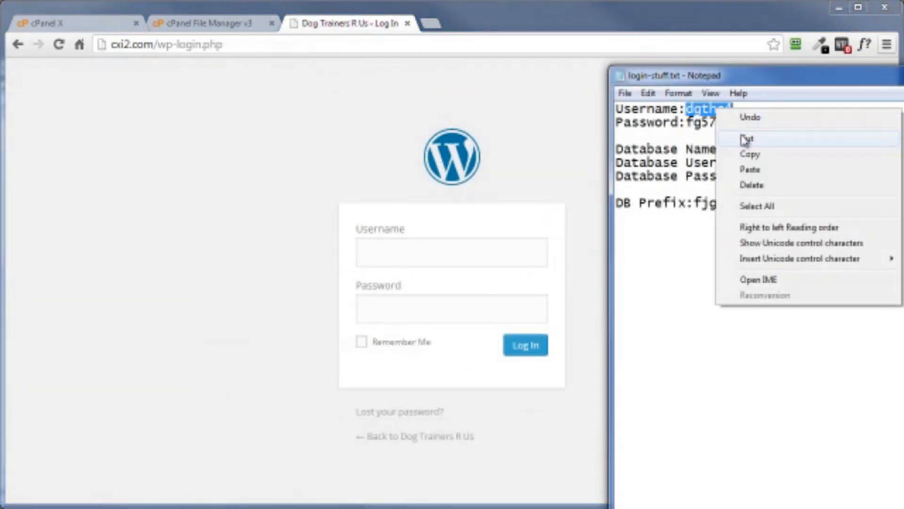
click(747, 154)
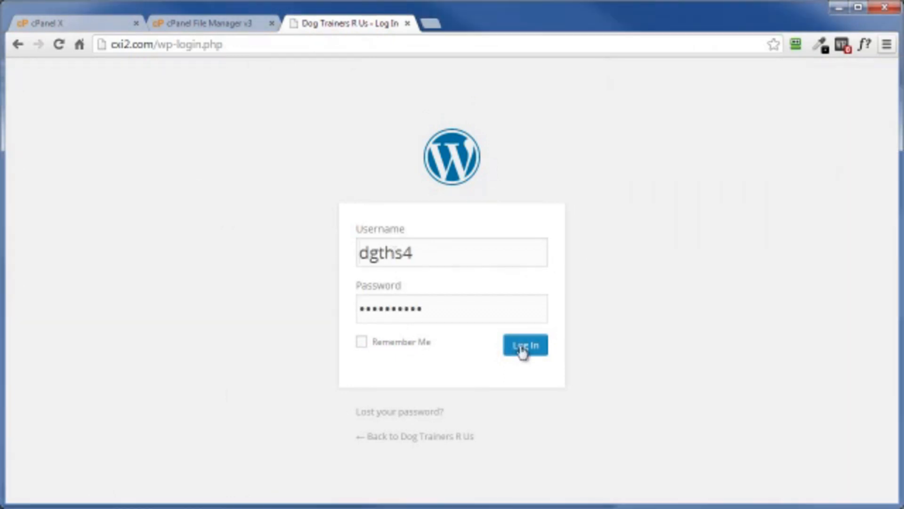
click(521, 349)
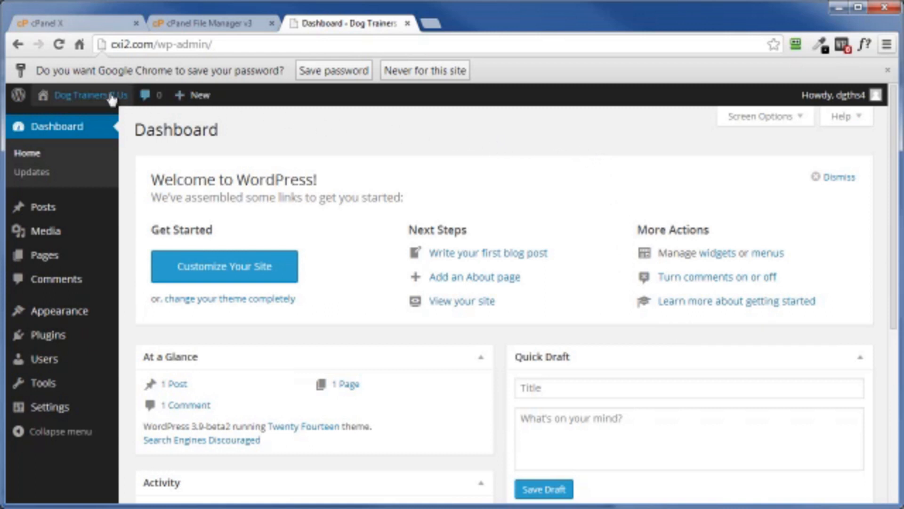
Visit the Dog Trainers R Us site's front end from the WordPress dashboard
mouse_move(121, 107)
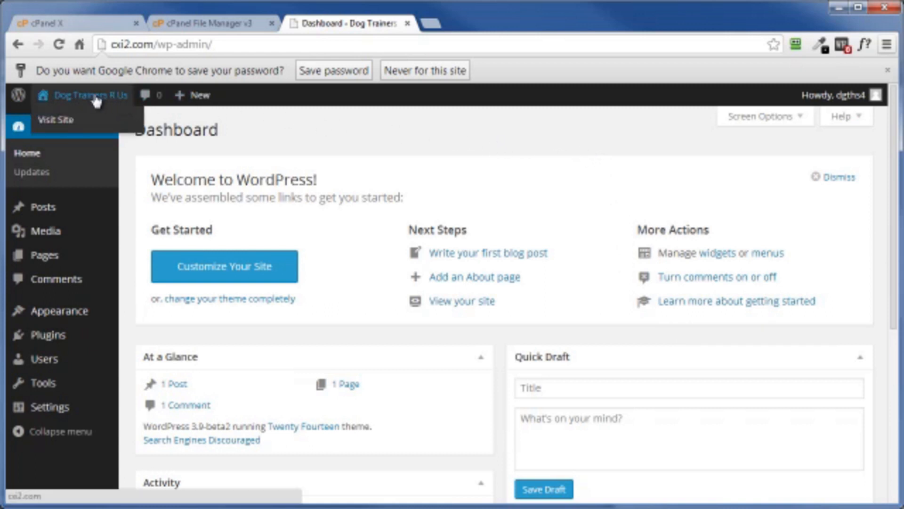